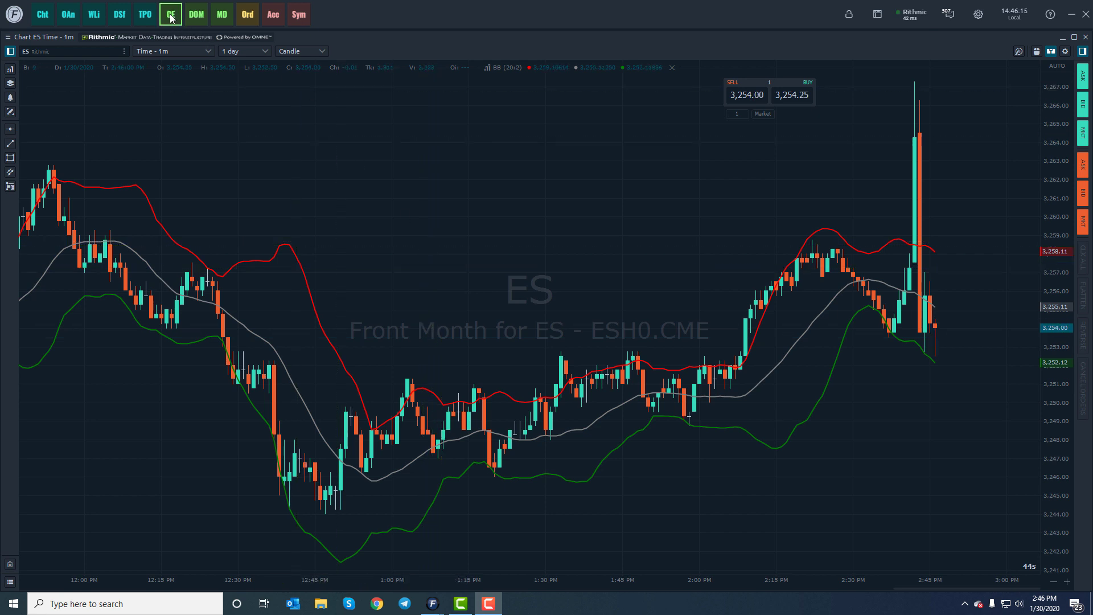
Step: Open an Order Entry window and choose the ES front-month contract from the CME futures as its symbol
{"action": "left_click", "coordinate": [14, 16]}
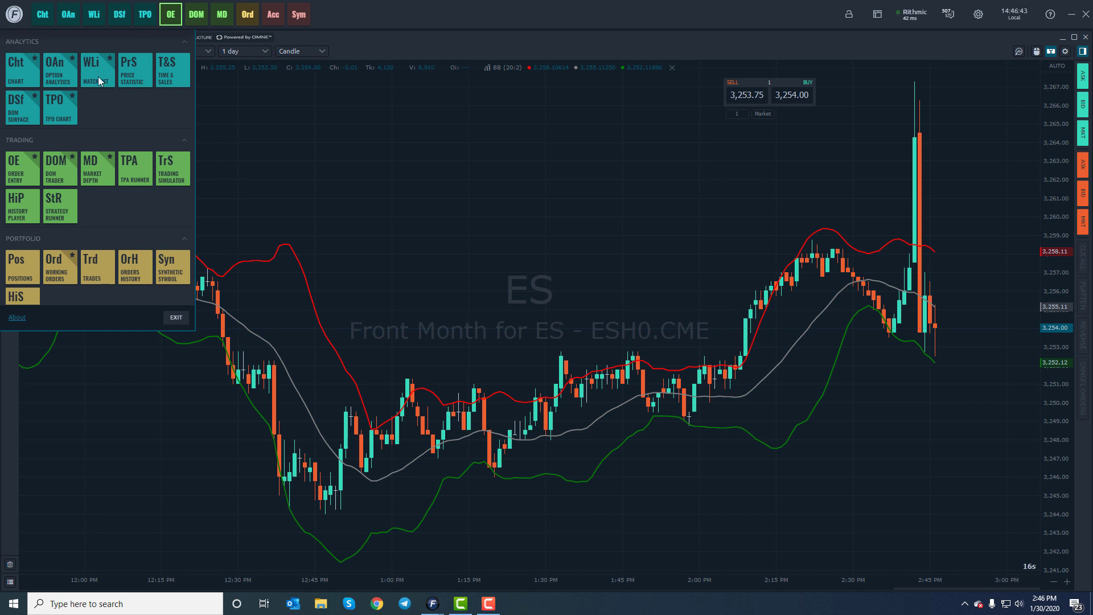
{"action": "left_click", "coordinate": [17, 171]}
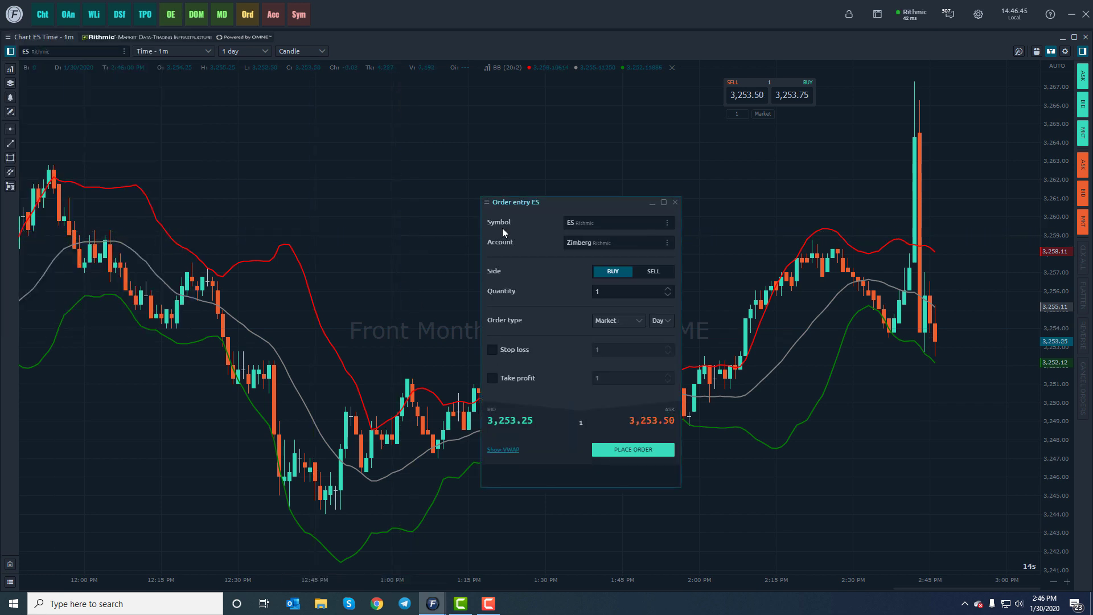
{"action": "mouse_move", "coordinate": [531, 205]}
{"action": "left_mouse_down"}
{"action": "mouse_move", "coordinate": [513, 177]}
{"action": "mouse_move", "coordinate": [508, 185]}
{"action": "mouse_move", "coordinate": [530, 204]}
{"action": "left_mouse_up"}
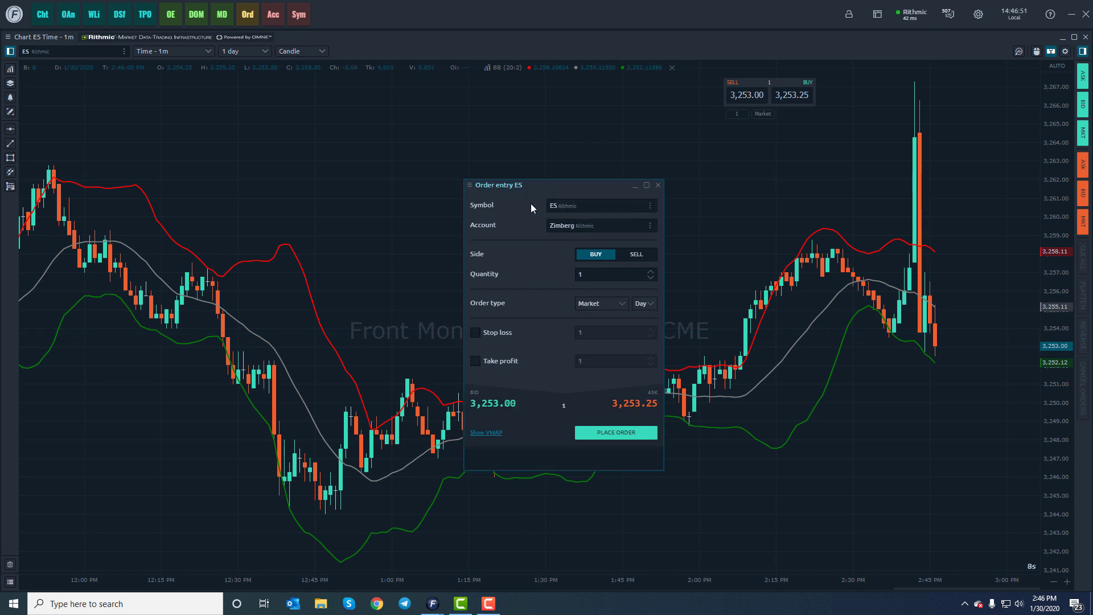
{"action": "left_click", "coordinate": [572, 208]}
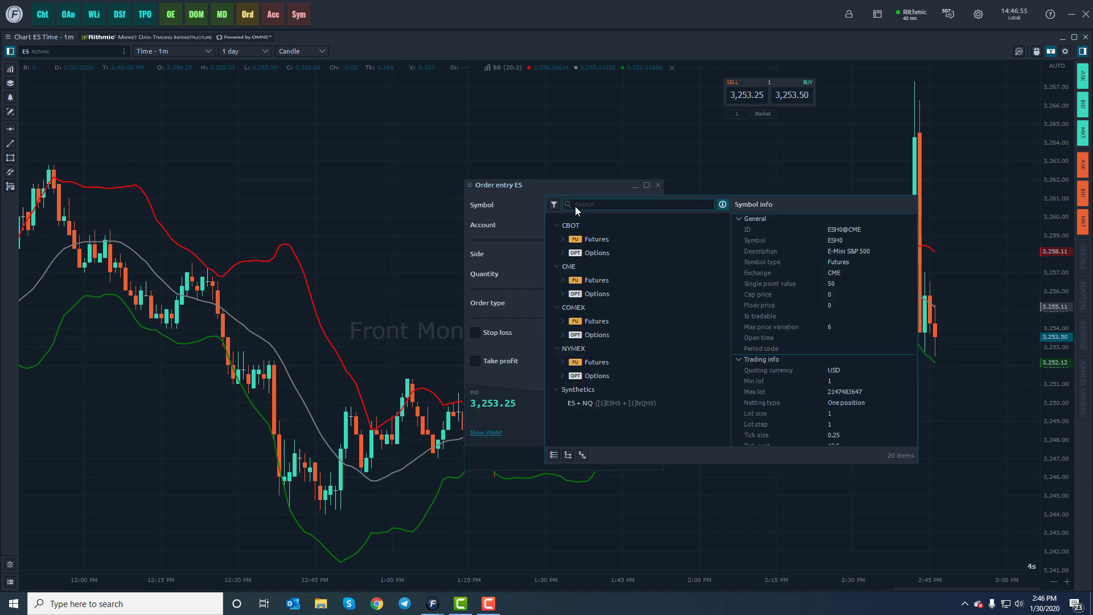
{"action": "left_click", "coordinate": [563, 280]}
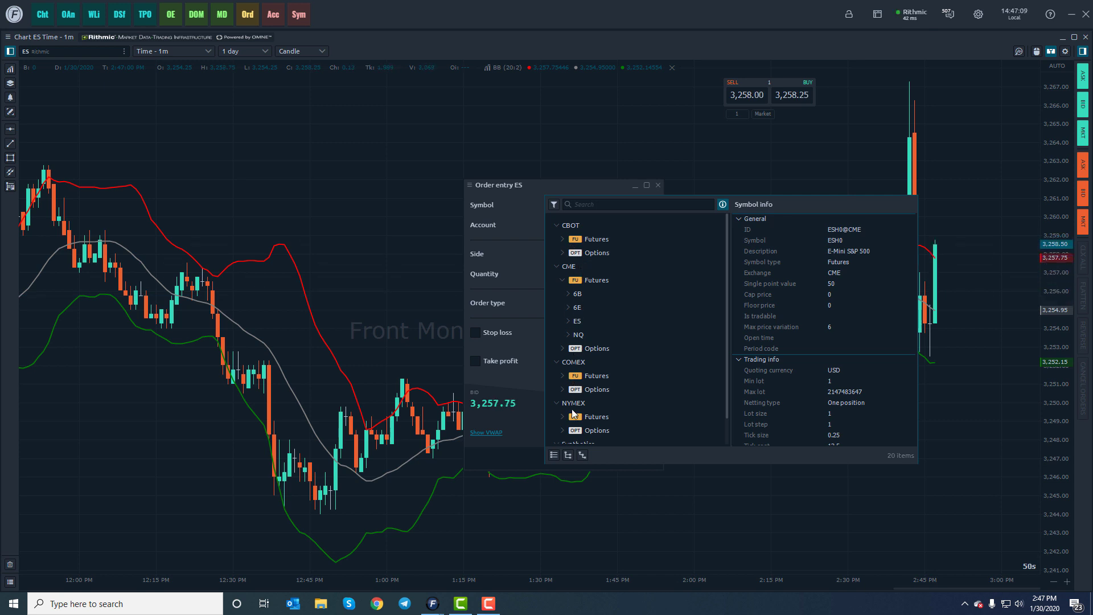
{"action": "left_click", "coordinate": [569, 320]}
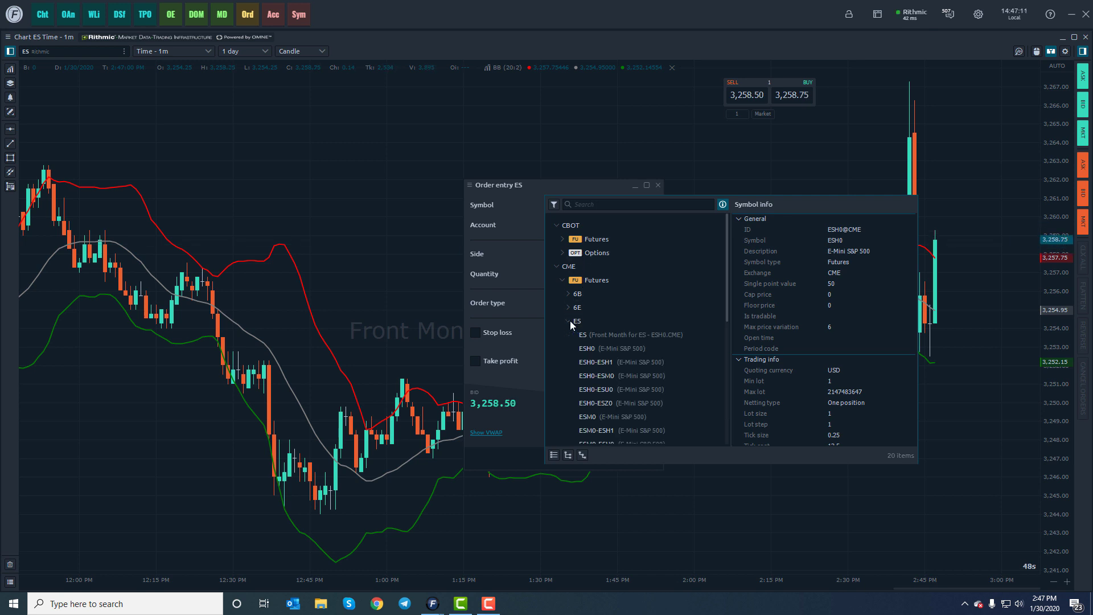
{"action": "left_click", "coordinate": [624, 334]}
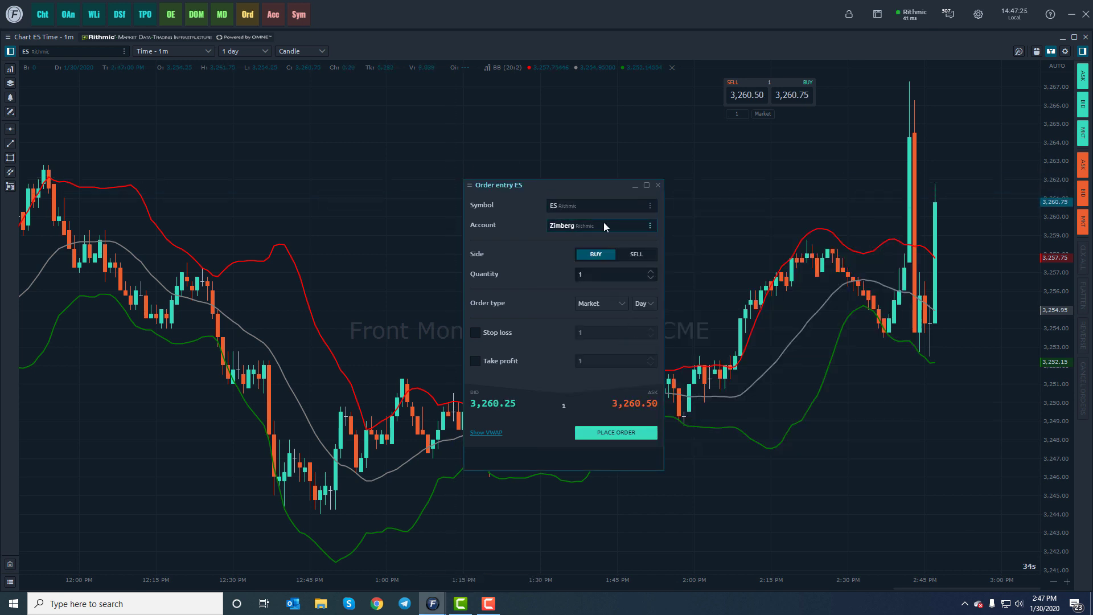
Step: Select the trading account for the order and set its side to Buy after trying Sell
{"action": "left_click", "coordinate": [589, 227]}
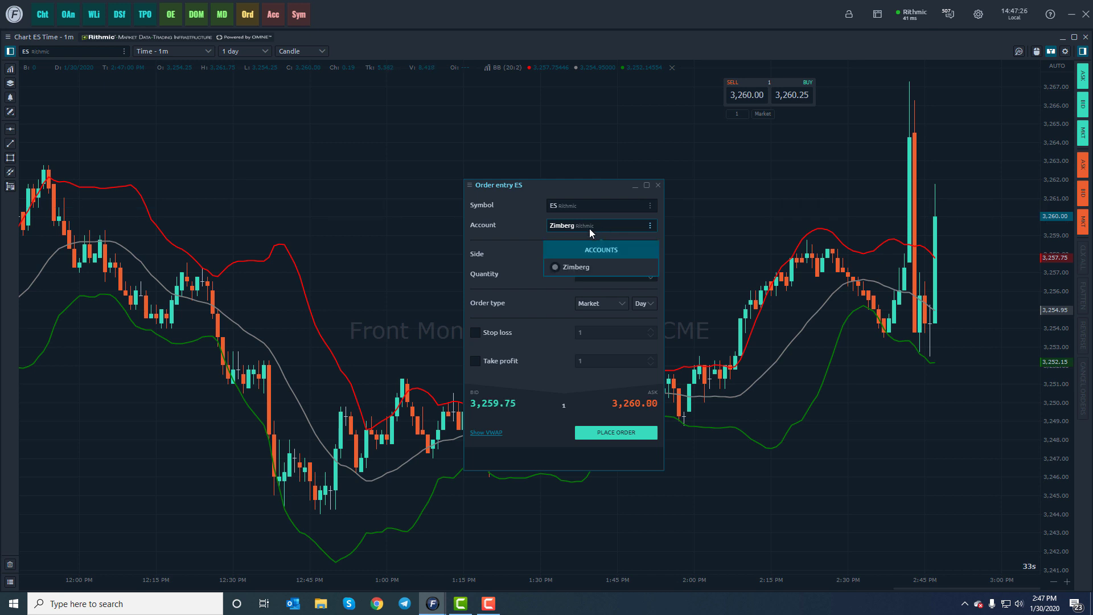
{"action": "left_click", "coordinate": [576, 268]}
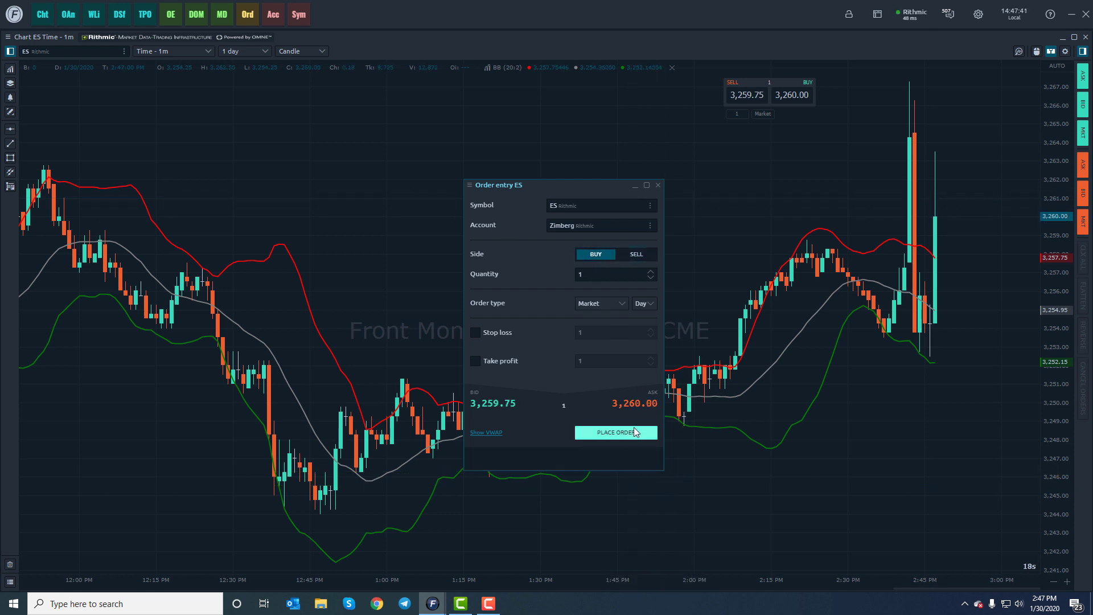
{"action": "left_click", "coordinate": [636, 254]}
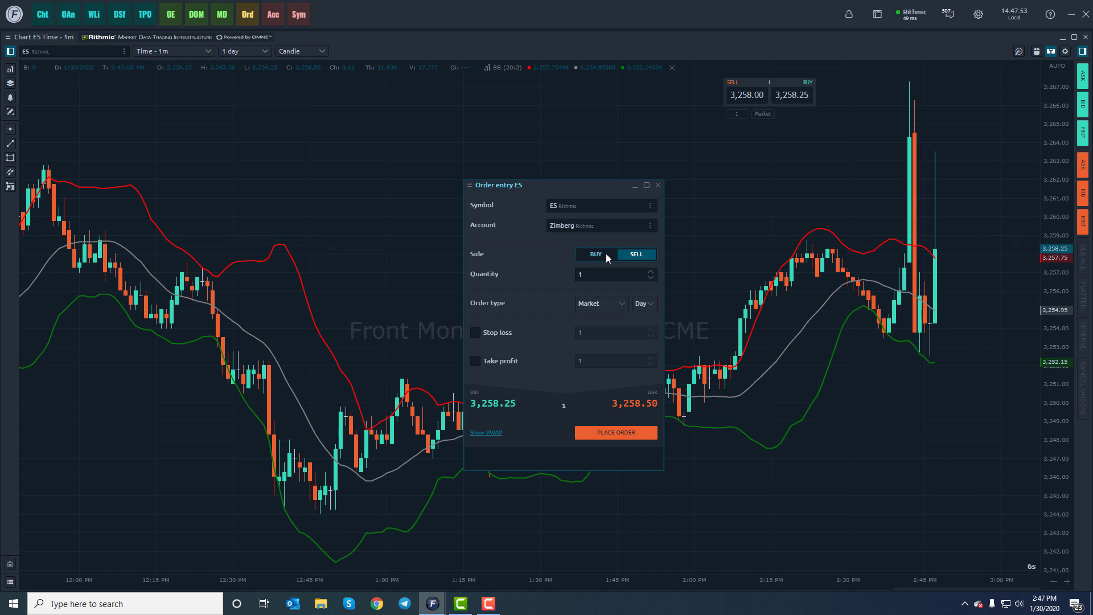
{"action": "left_click", "coordinate": [606, 254]}
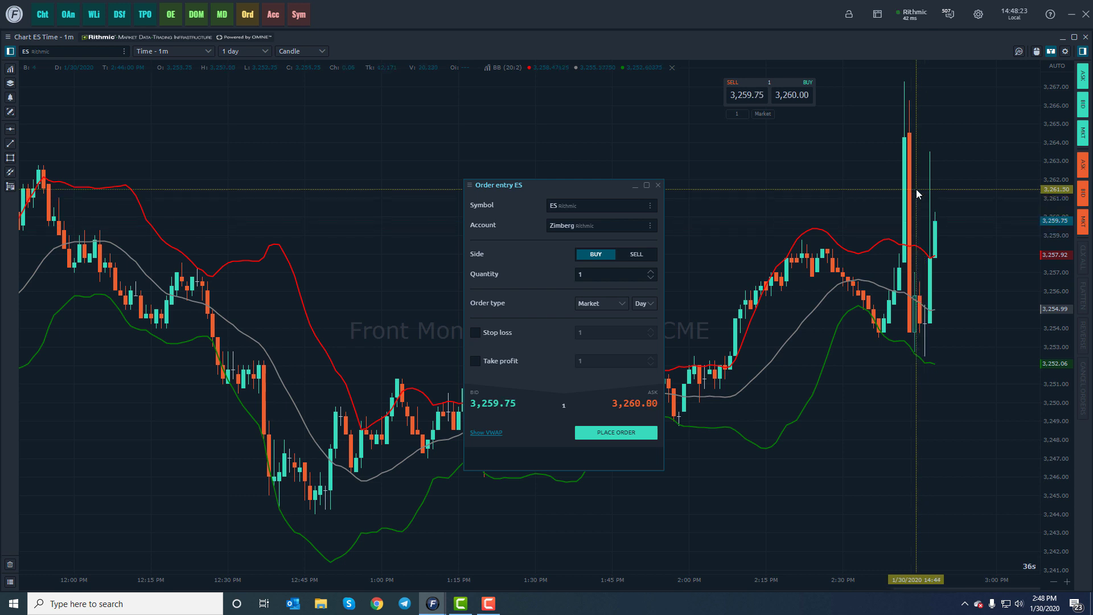
Step: Switch the market order's time in force to GTC and back to Day
{"action": "left_click", "coordinate": [643, 305]}
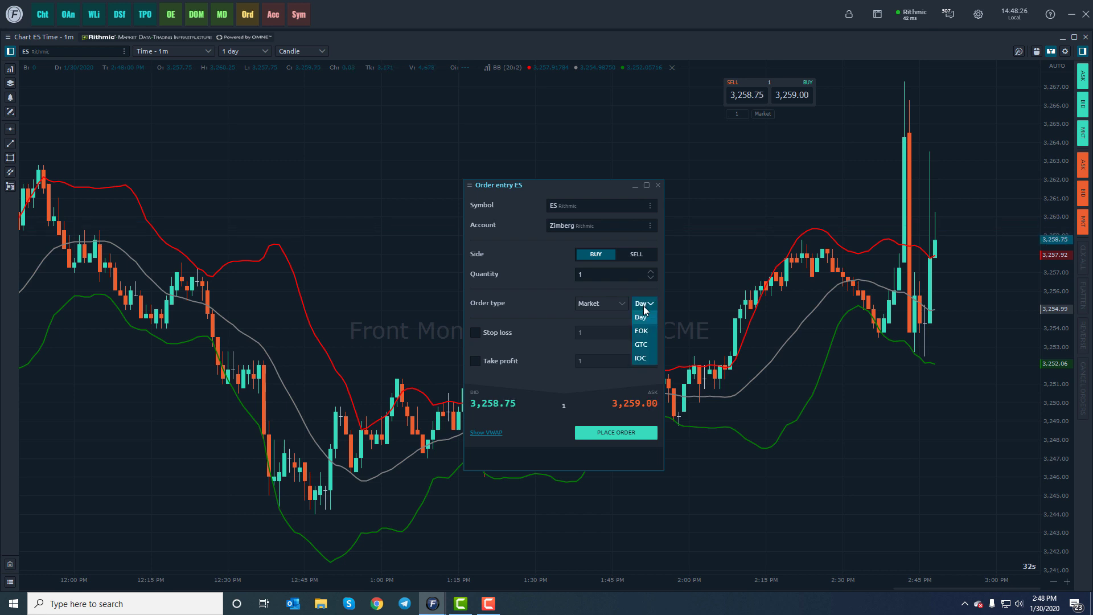
{"action": "left_click", "coordinate": [642, 345]}
{"action": "left_click", "coordinate": [650, 306]}
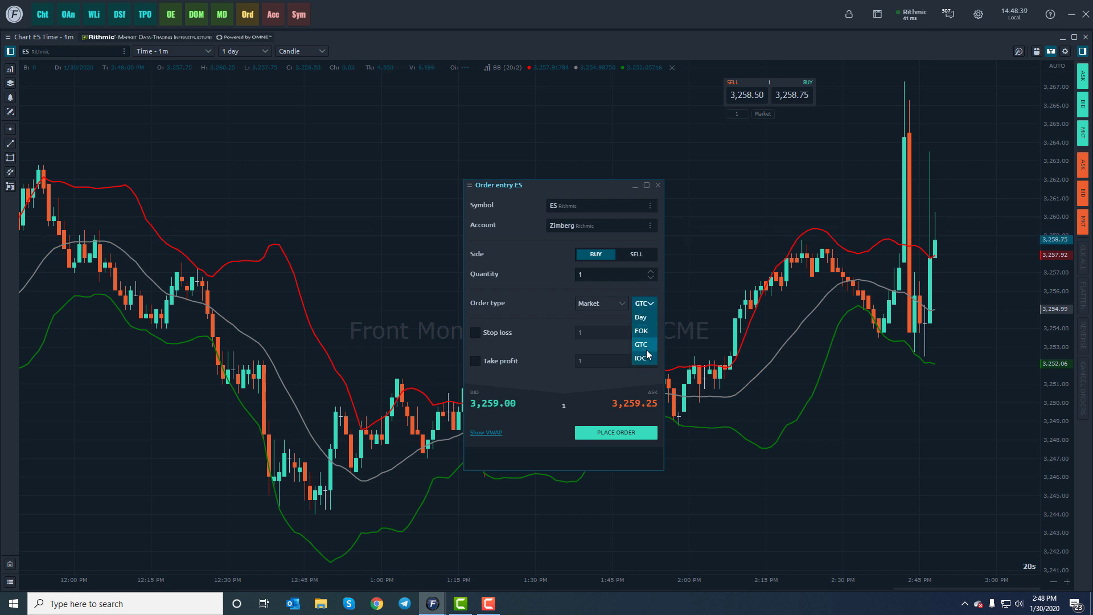
{"action": "left_click", "coordinate": [641, 318]}
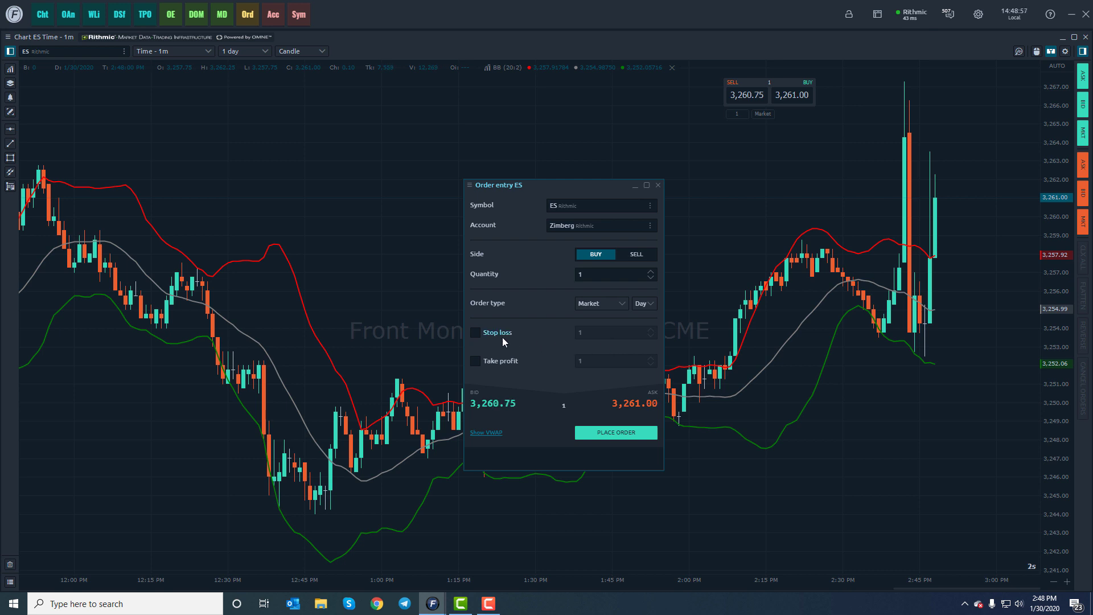
Step: Enable stop loss and take profit for the order and set each offset to 4 ticks
{"action": "left_click", "coordinate": [475, 336]}
{"action": "left_click", "coordinate": [477, 360]}
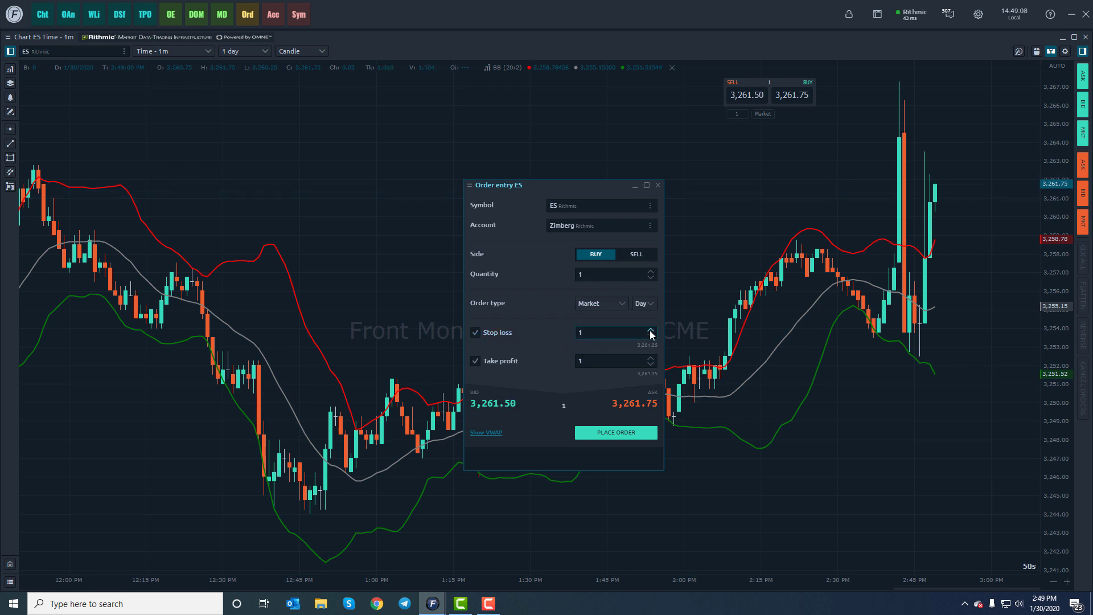
{"action": "double_click", "coordinate": [577, 331]}
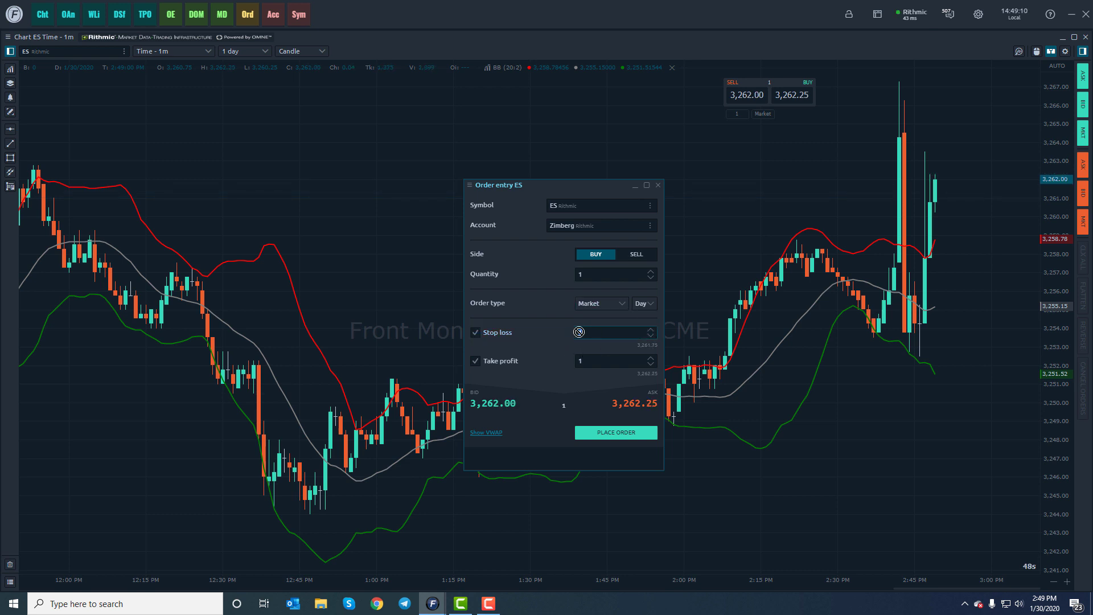
{"action": "double_click", "coordinate": [592, 359]}
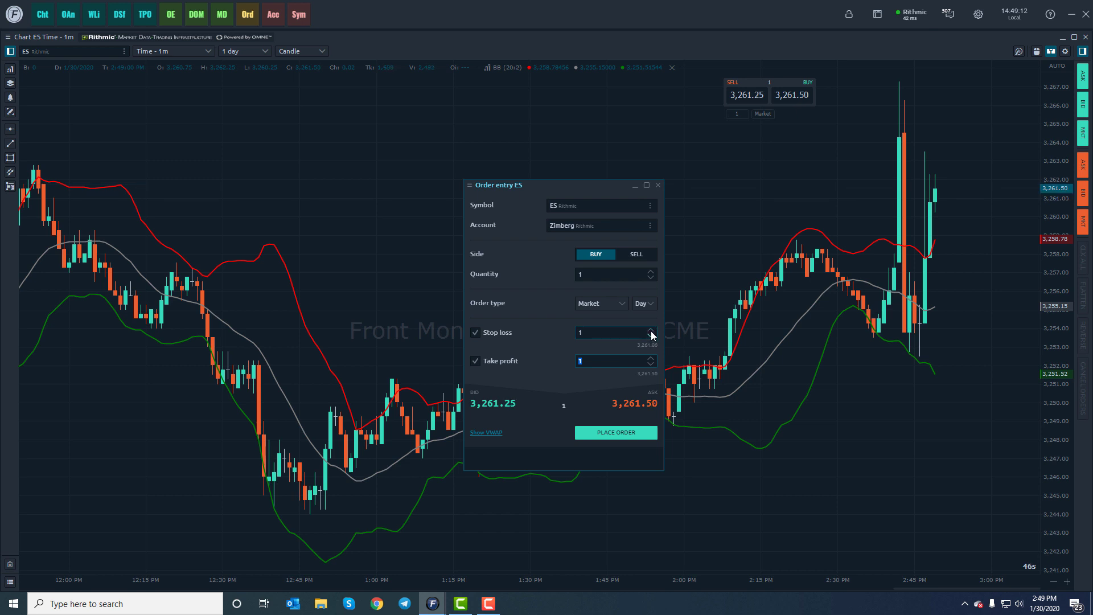
{"action": "left_click", "coordinate": [651, 330]}
{"action": "left_click", "coordinate": [651, 330]}
{"action": "left_click", "coordinate": [650, 330]}
{"action": "left_click", "coordinate": [652, 358]}
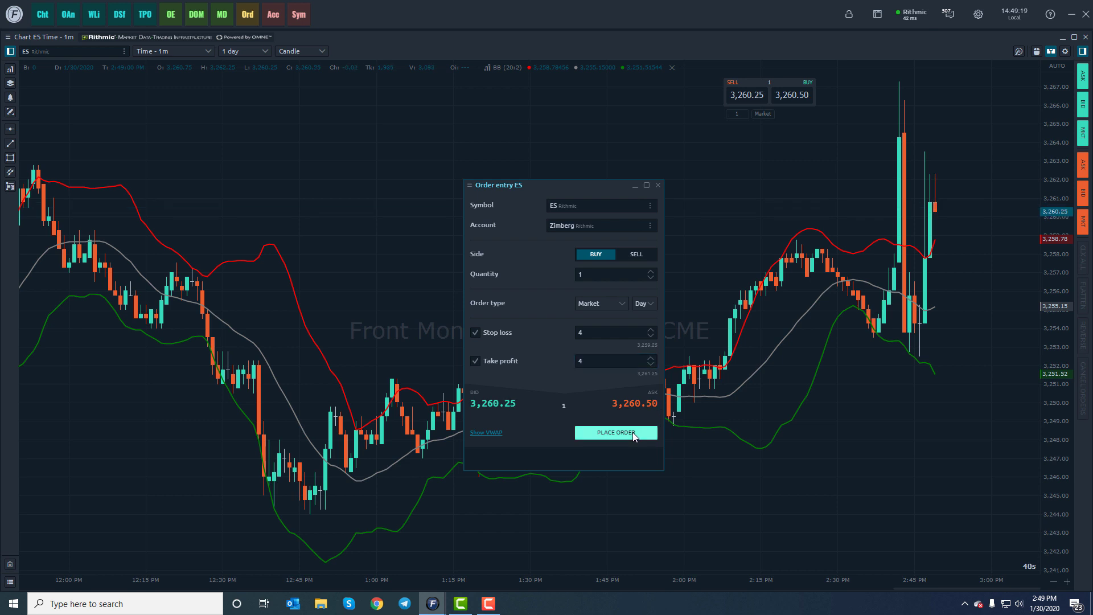
Step: Place the buy market order for 1 ES contract and close the Order Entry window
{"action": "left_click", "coordinate": [633, 432]}
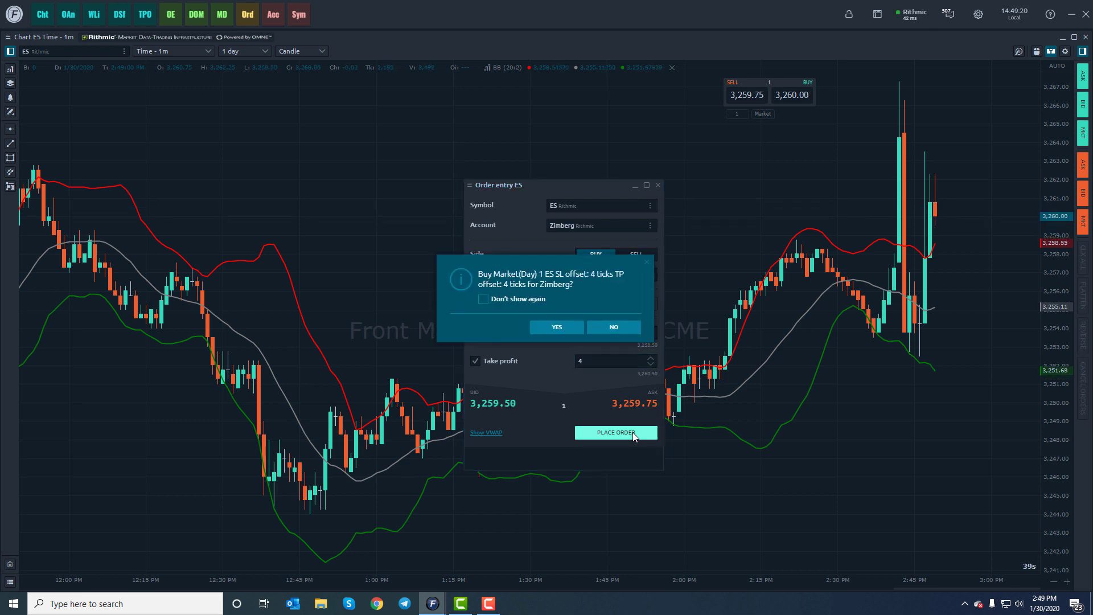
{"action": "left_click", "coordinate": [558, 326]}
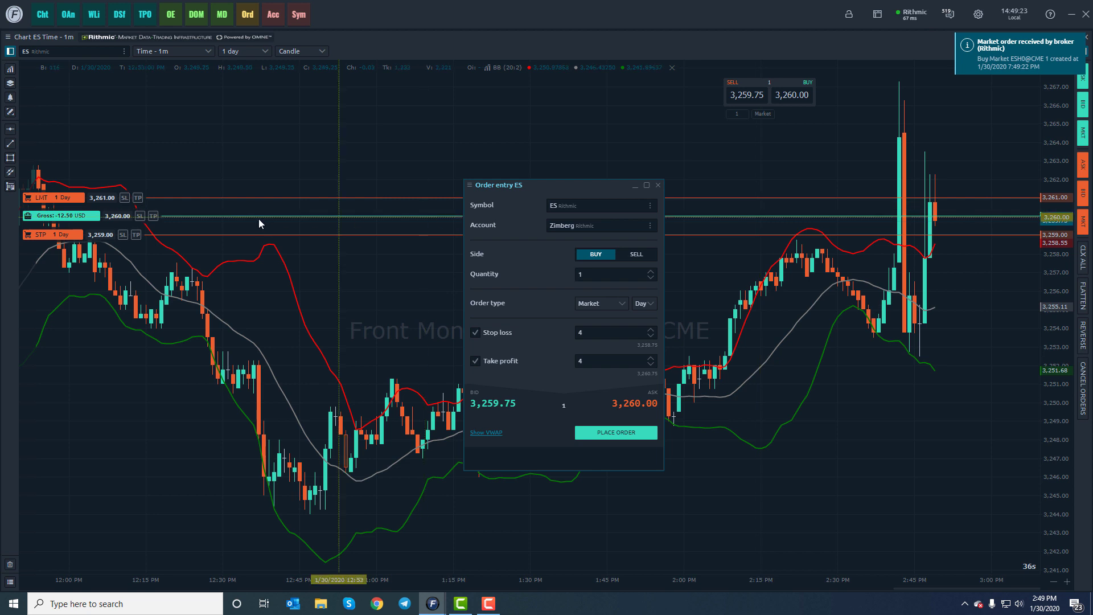
{"action": "left_click", "coordinate": [658, 185]}
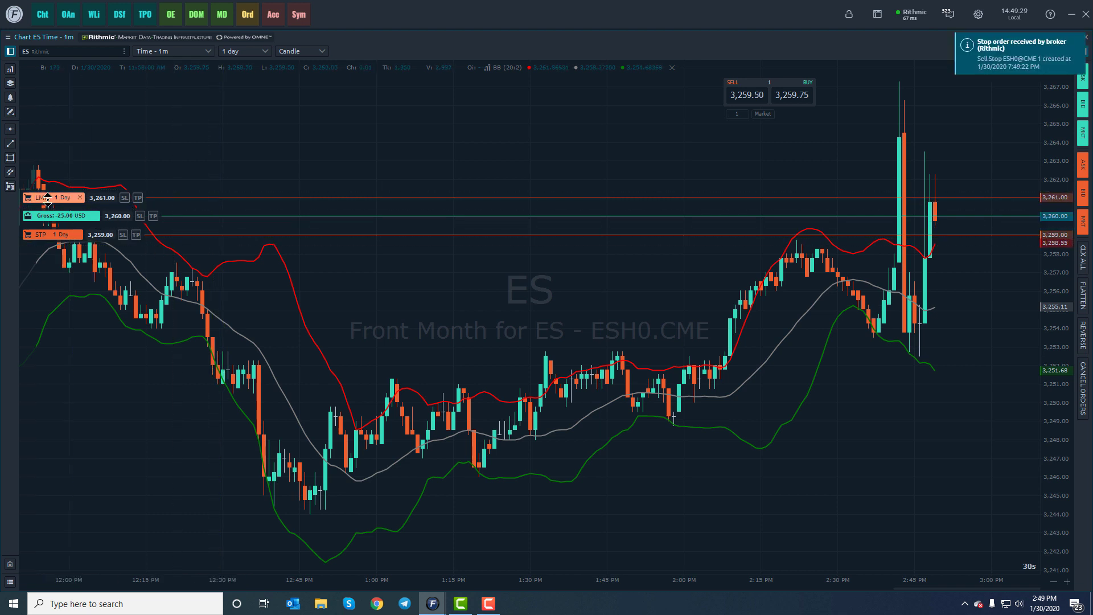
{"action": "mouse_move", "coordinate": [55, 219]}
{"action": "mouse_move", "coordinate": [53, 197]}
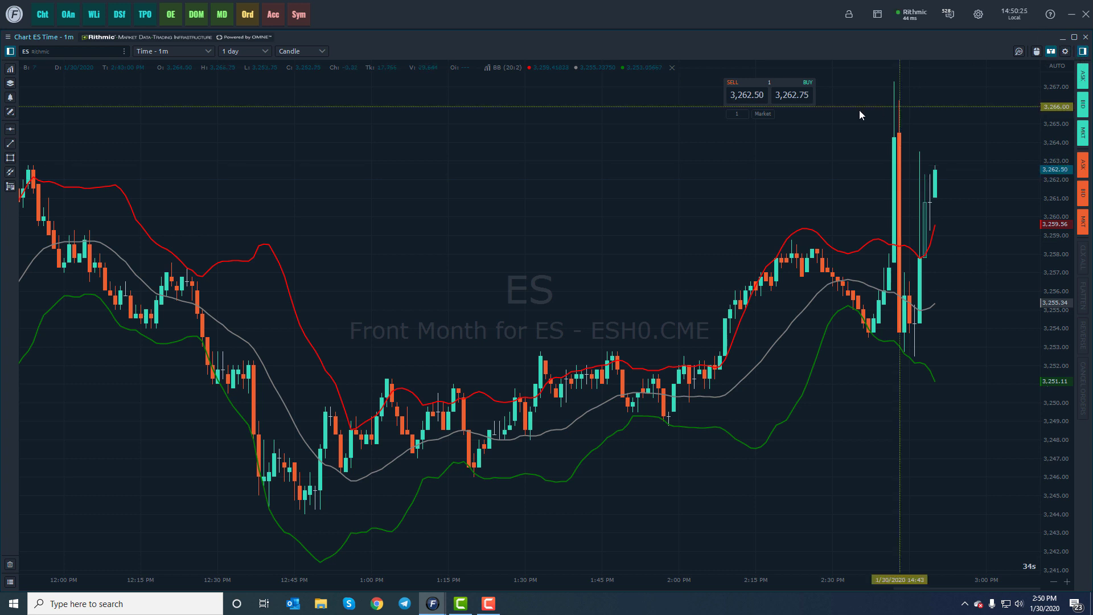
Step: Review the chart's default order quantity and the time-in-force settings for market, limit and stop orders
{"action": "left_click", "coordinate": [1065, 52]}
{"action": "double_click", "coordinate": [1008, 84]}
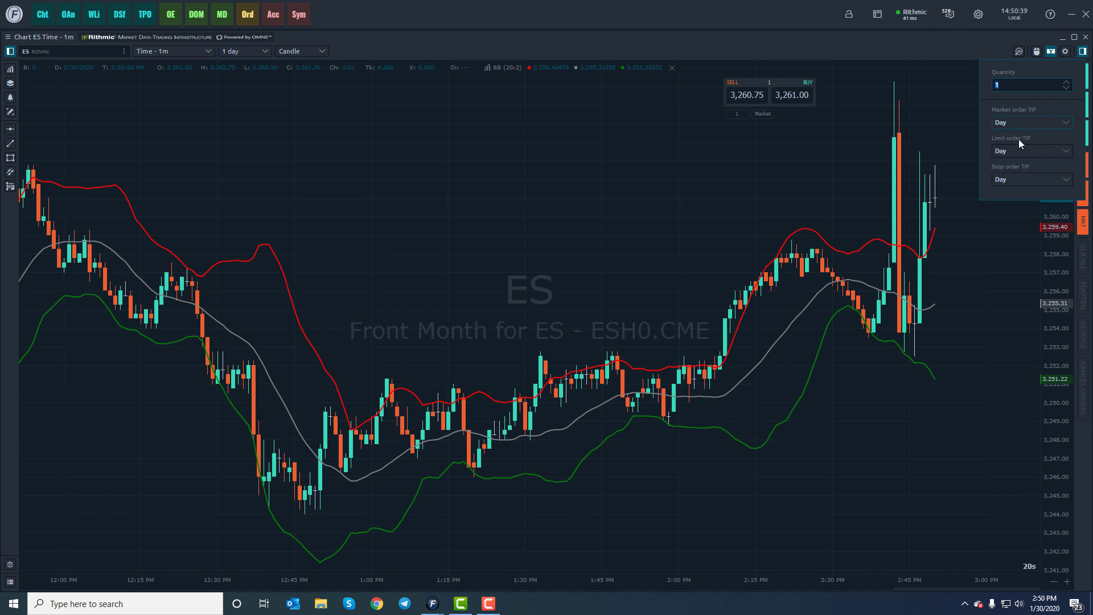
{"action": "left_click", "coordinate": [988, 42]}
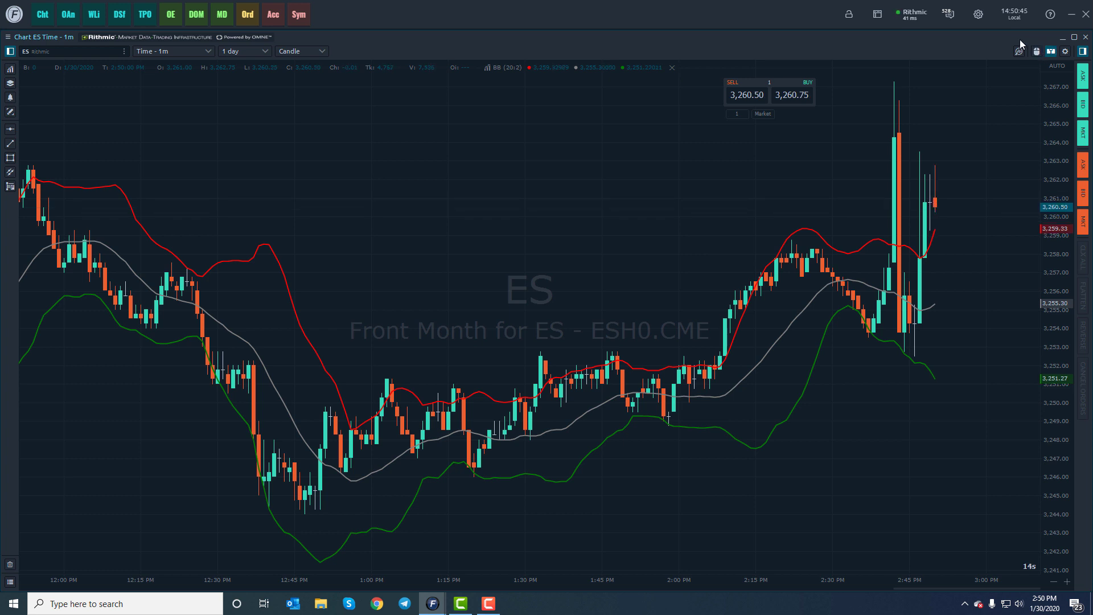
Step: Shift the on-chart Buy/Sell panel slightly and turn on mouse trading for the ES chart
{"action": "left_click_drag", "start_coordinate": [774, 94], "coordinate": [777, 98]}
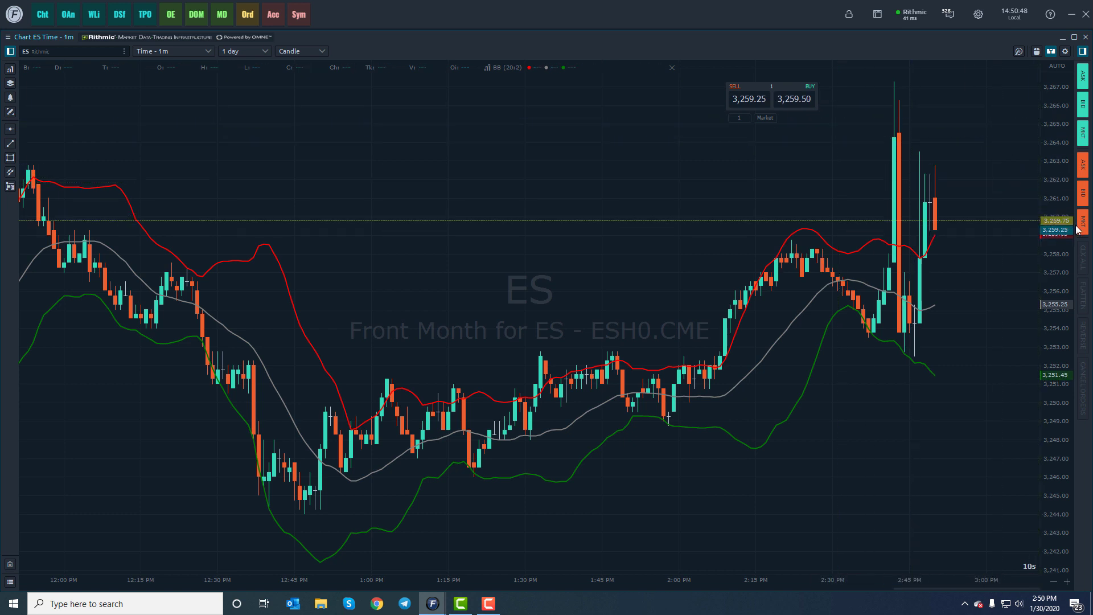
{"action": "left_click", "coordinate": [1037, 51]}
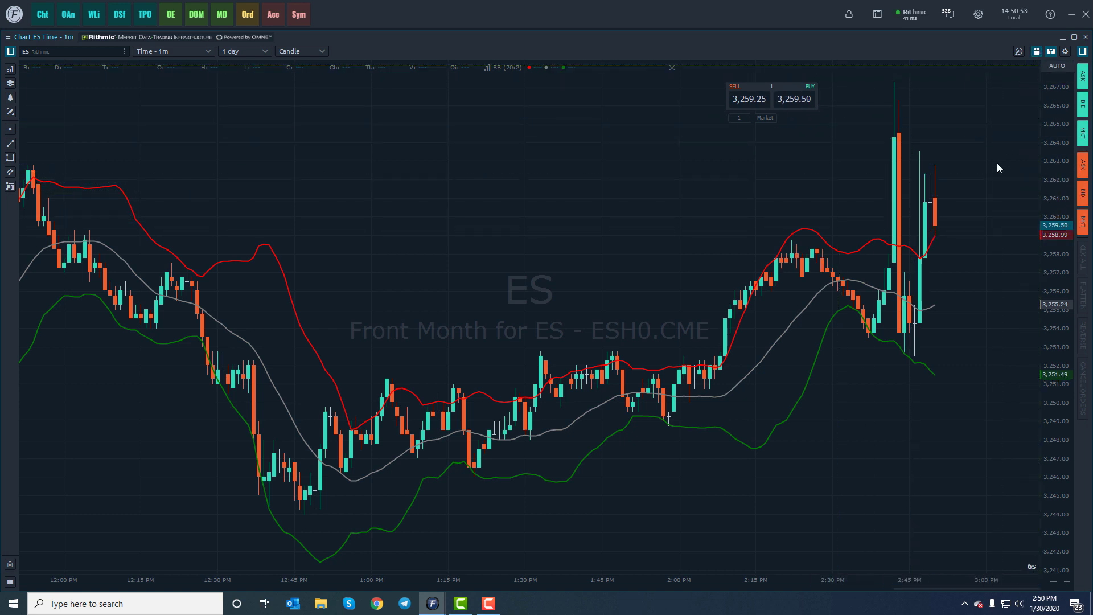
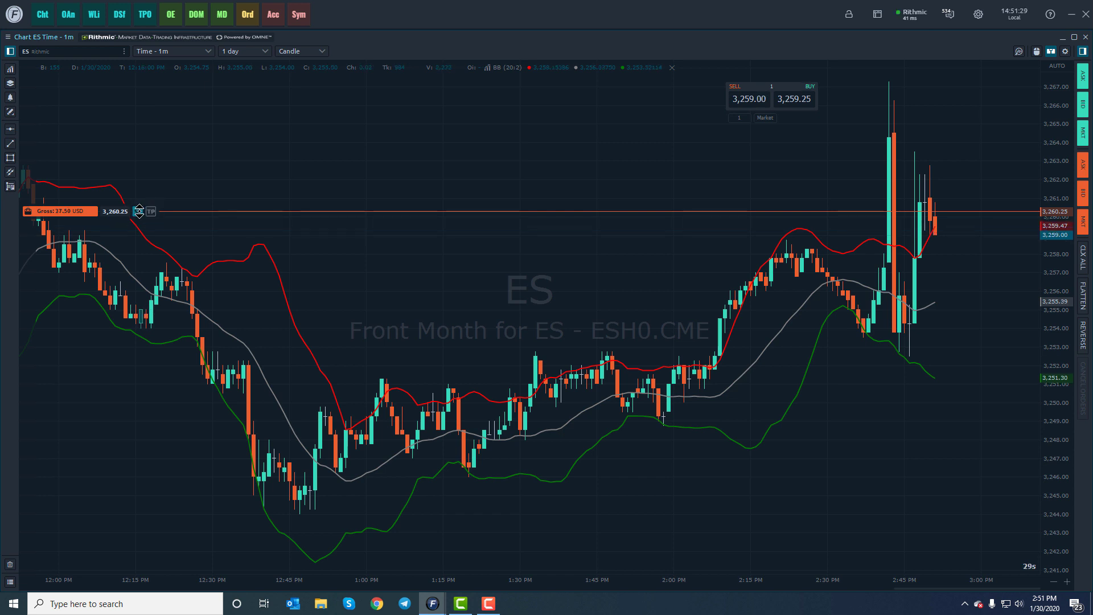
Step: Attach a take profit at 3,258.25 to the open short ES position on the chart
{"action": "left_click_drag", "start_coordinate": [151, 211], "coordinate": [153, 267]}
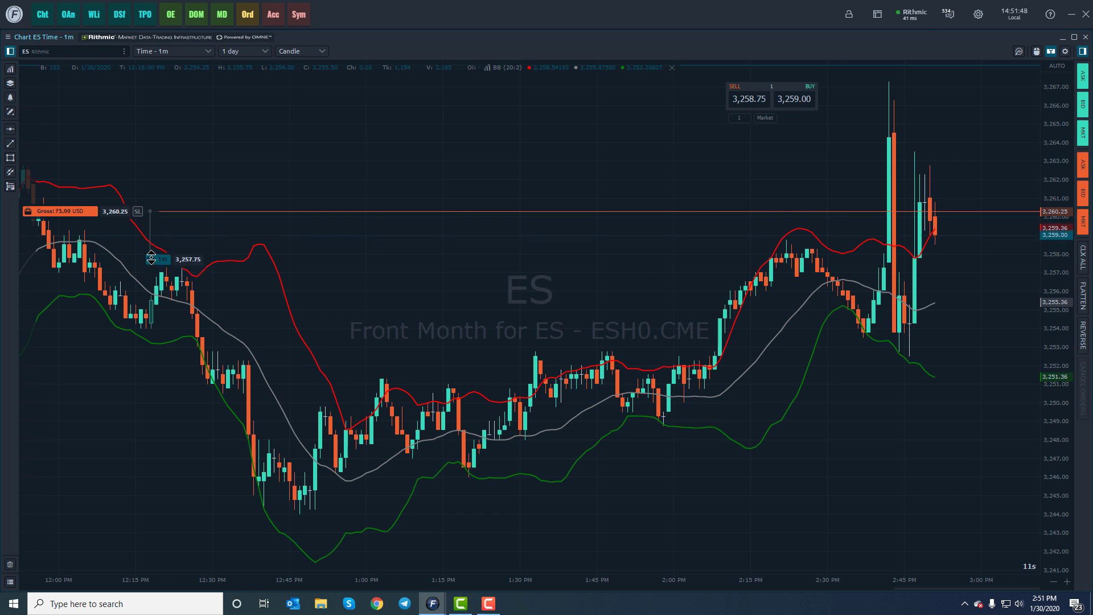
{"action": "left_click_drag", "start_coordinate": [152, 249], "coordinate": [151, 242]}
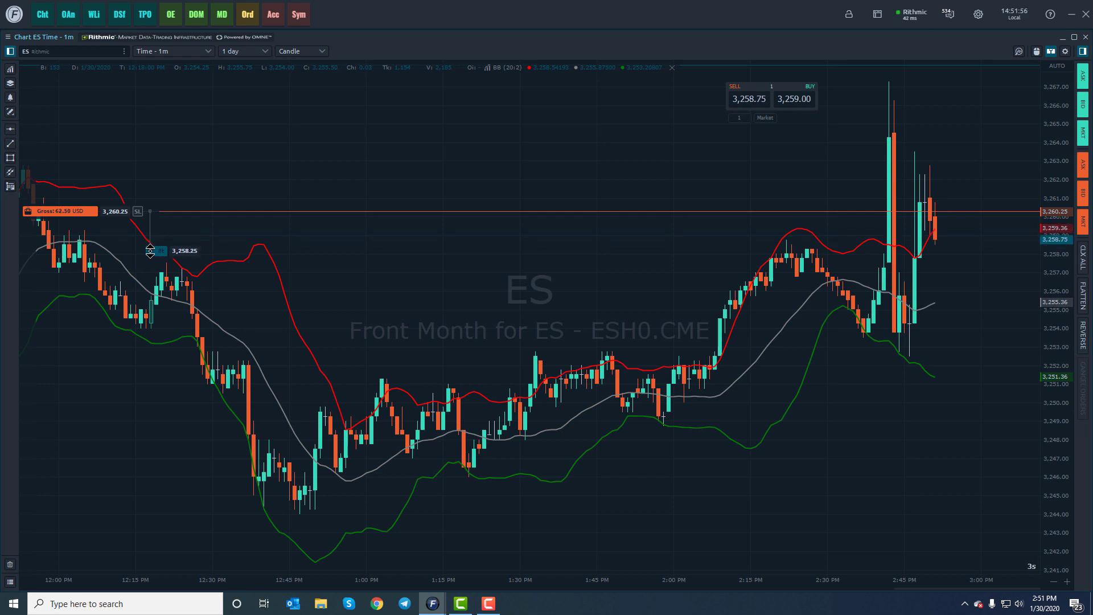
{"action": "left_click_drag", "start_coordinate": [150, 250], "coordinate": [149, 252]}
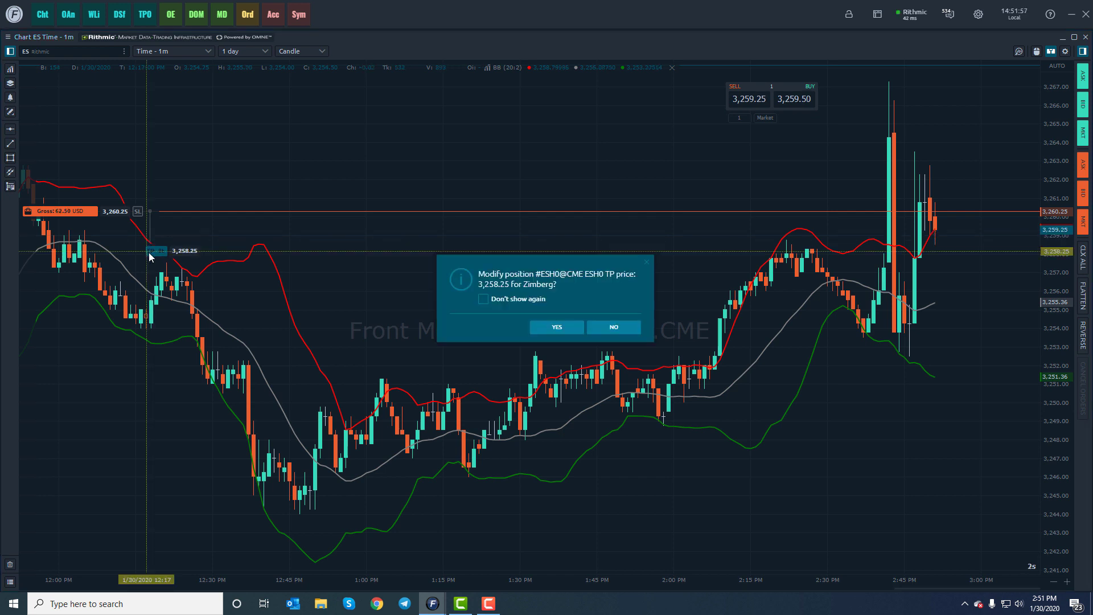
{"action": "left_click", "coordinate": [544, 328]}
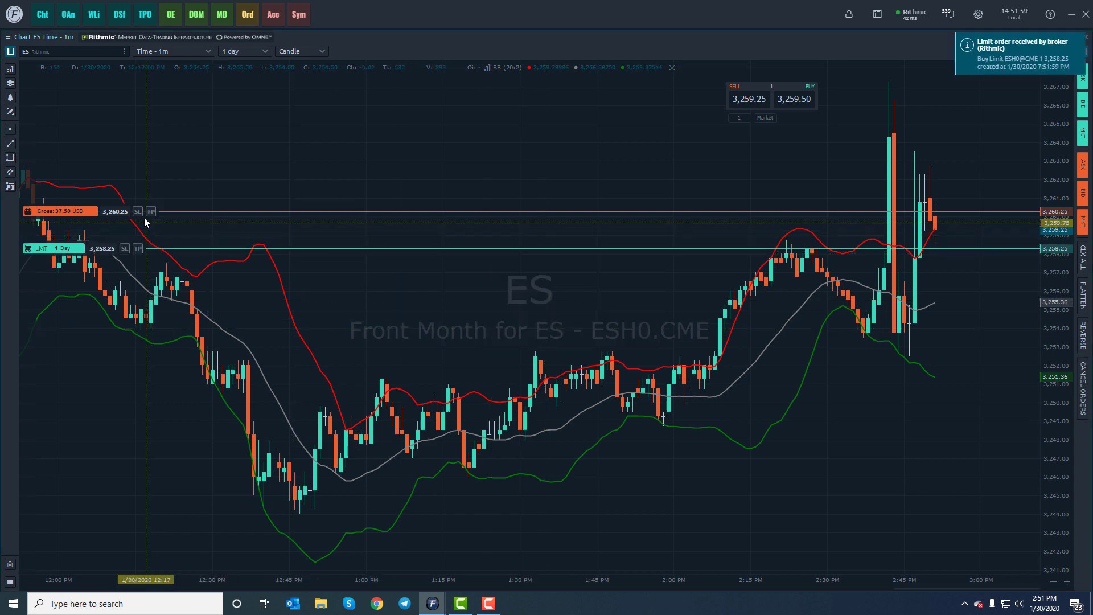
Step: Attach a stop loss at 3,262.25 to the short ES position on the chart
{"action": "left_click_drag", "start_coordinate": [137, 212], "coordinate": [128, 173]}
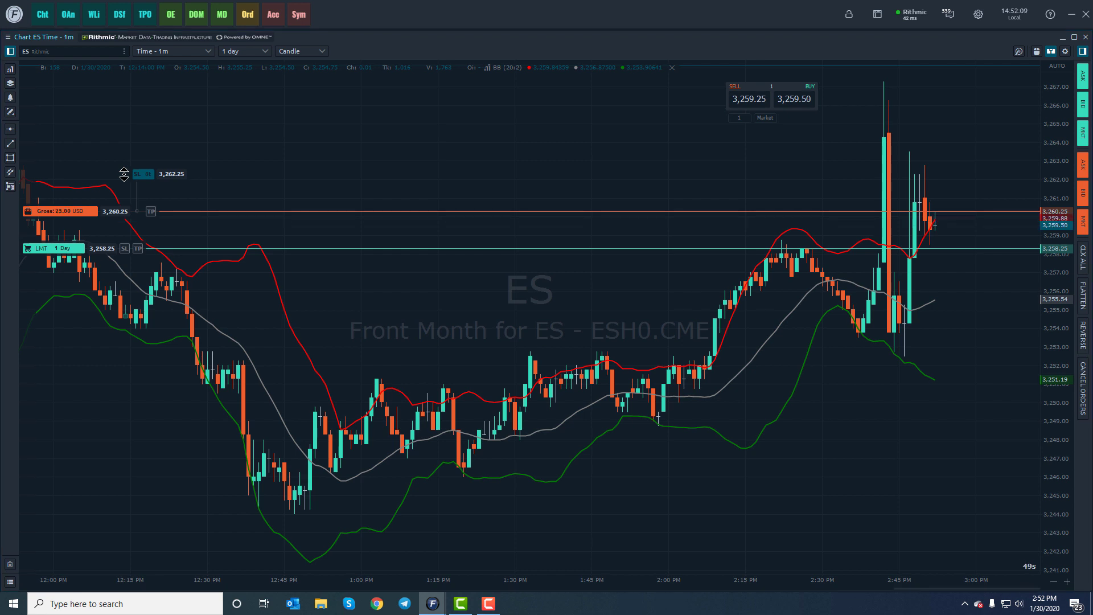
{"action": "left_click_drag", "start_coordinate": [124, 174], "coordinate": [123, 174]}
{"action": "left_click", "coordinate": [570, 329]}
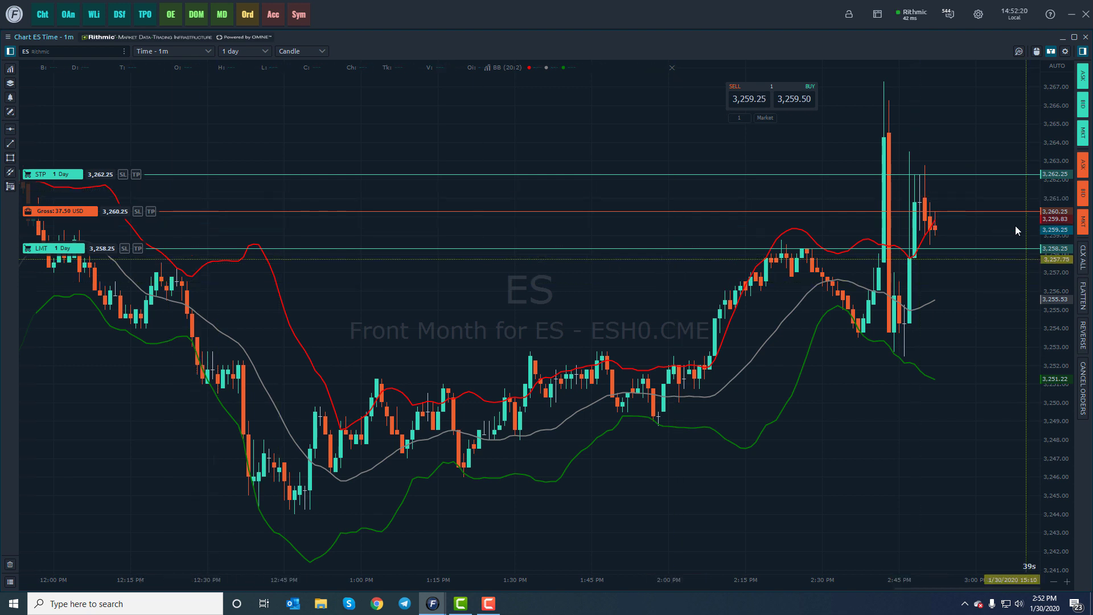
Step: Close all positions and cancel all working orders from the ES chart
{"action": "left_click", "coordinate": [1083, 267]}
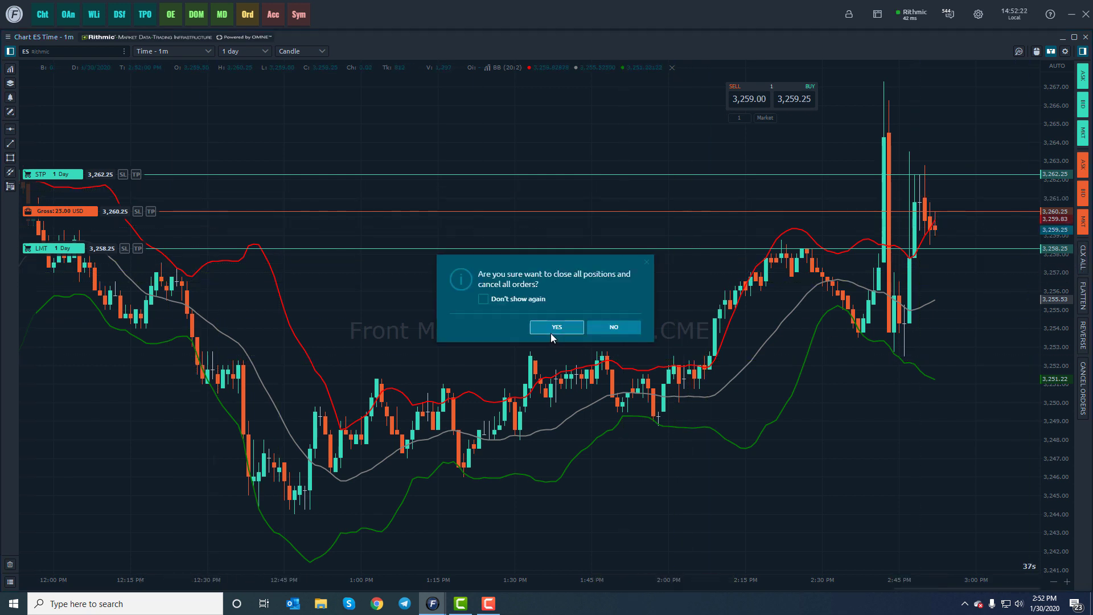
{"action": "left_click", "coordinate": [549, 326]}
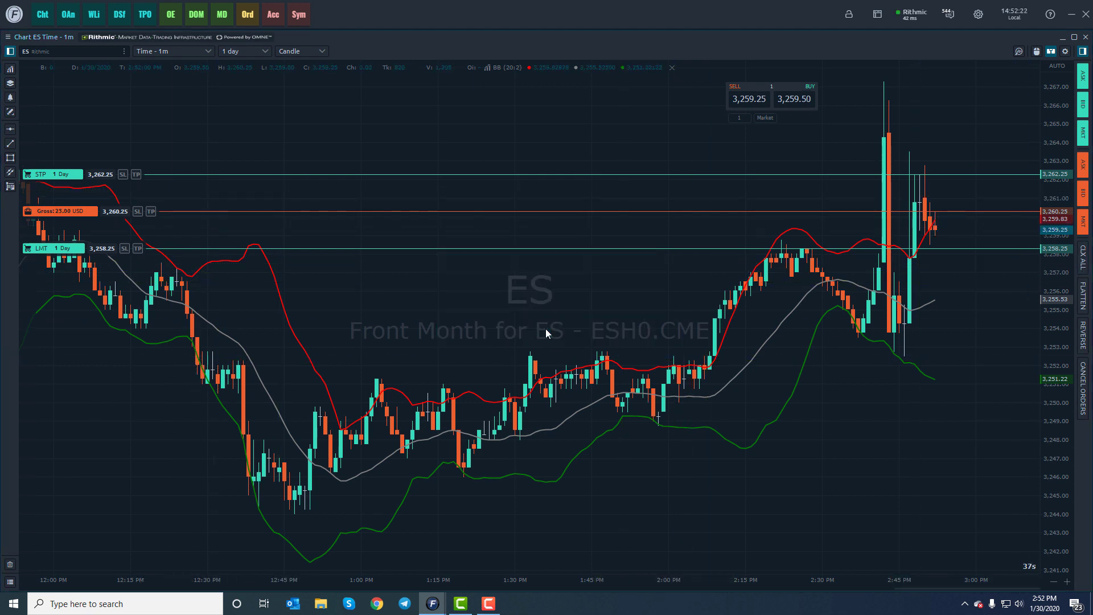
Step: Open the DOM trader for ES with its order entry panel and enable stop loss and take profit at 4 ticks each
{"action": "left_click", "coordinate": [196, 15]}
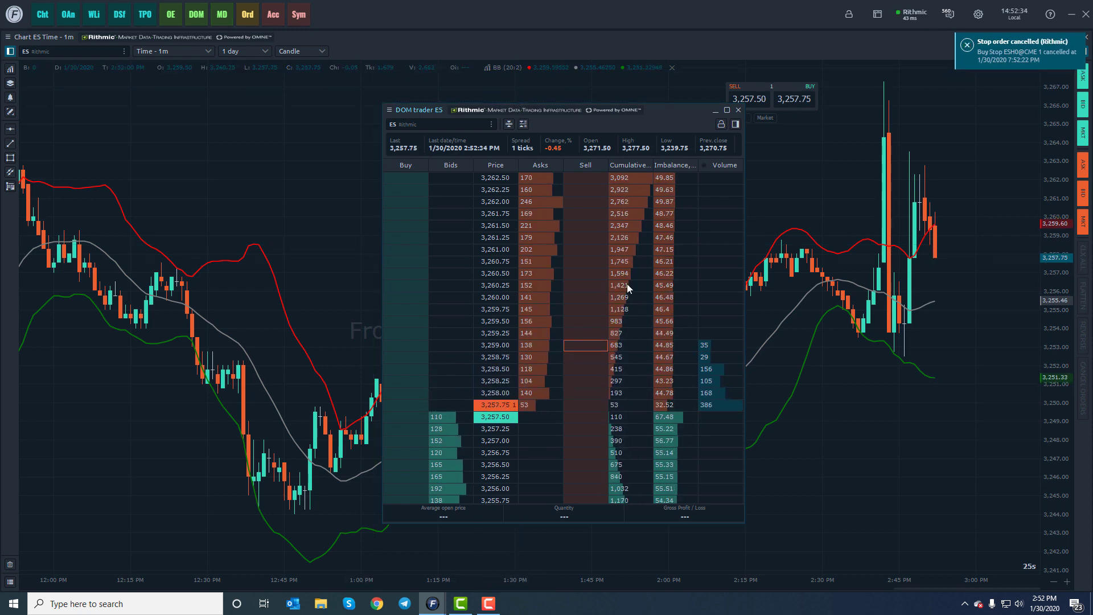
{"action": "left_click", "coordinate": [733, 127]}
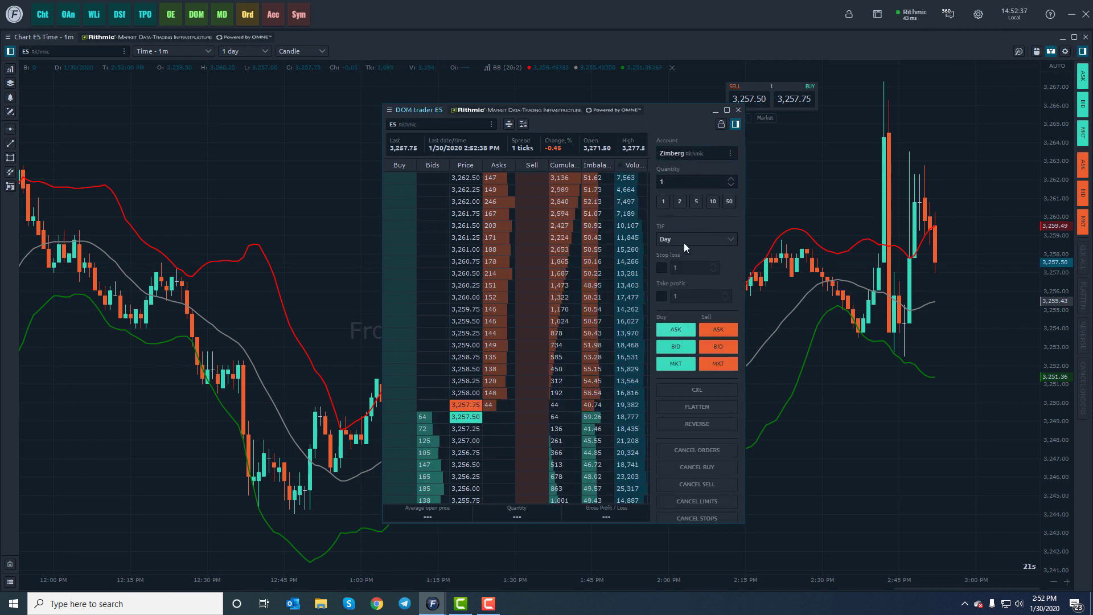
{"action": "left_click", "coordinate": [661, 268]}
{"action": "left_click", "coordinate": [661, 296]}
{"action": "left_click", "coordinate": [713, 265]}
{"action": "left_click", "coordinate": [713, 265]}
{"action": "left_click", "coordinate": [713, 265]}
{"action": "left_click", "coordinate": [725, 293]}
{"action": "left_click", "coordinate": [725, 293]}
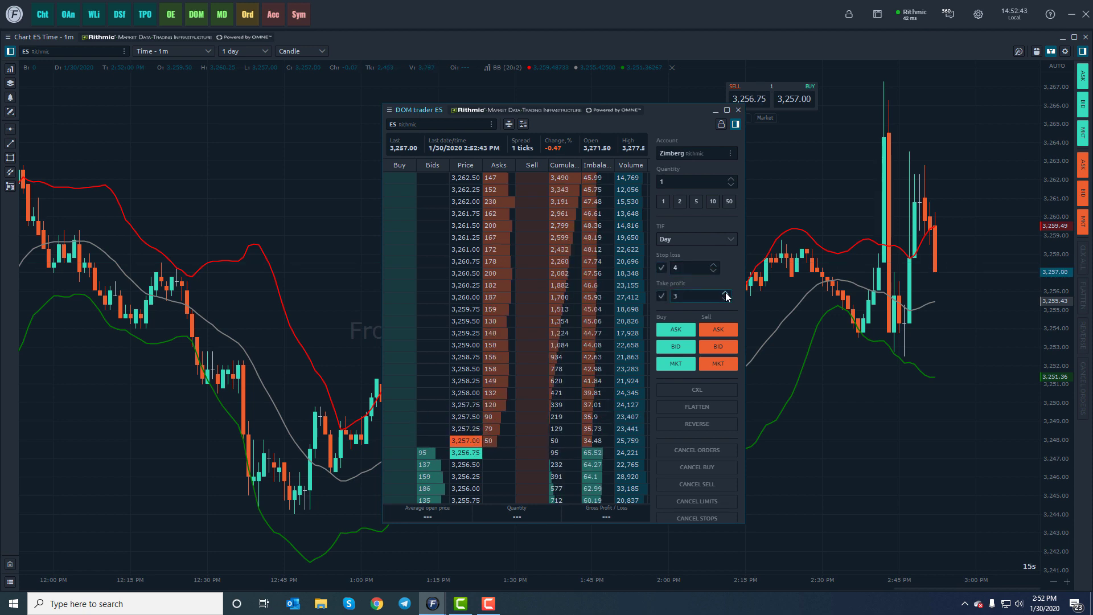
{"action": "left_click", "coordinate": [726, 293]}
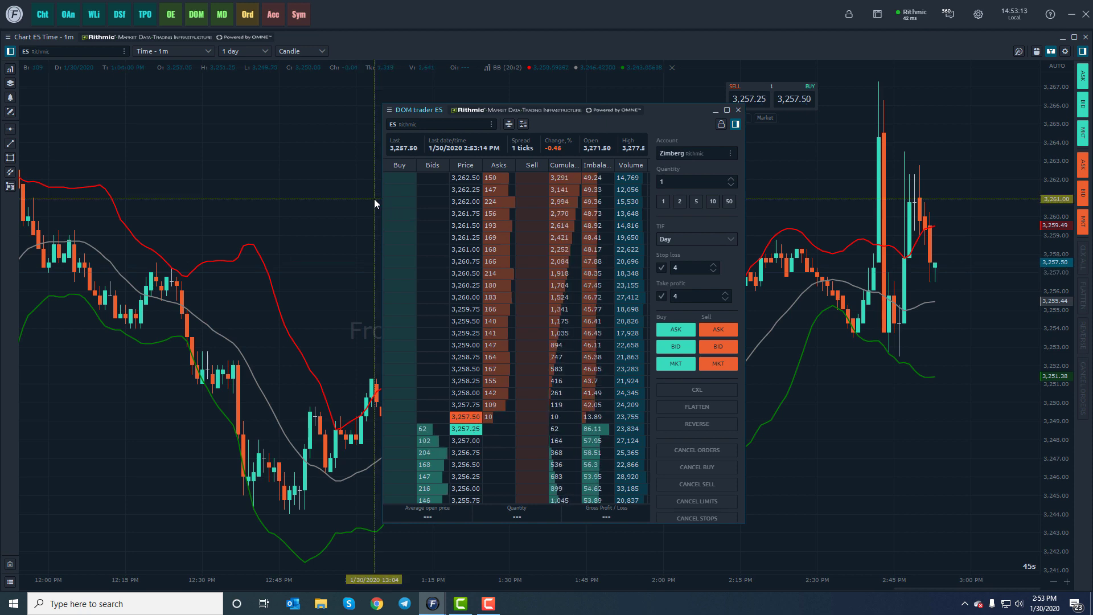
Step: Buy 1 ES contract at market from the DOM trader with 4-tick stop loss and take profit offsets
{"action": "left_click", "coordinate": [676, 362]}
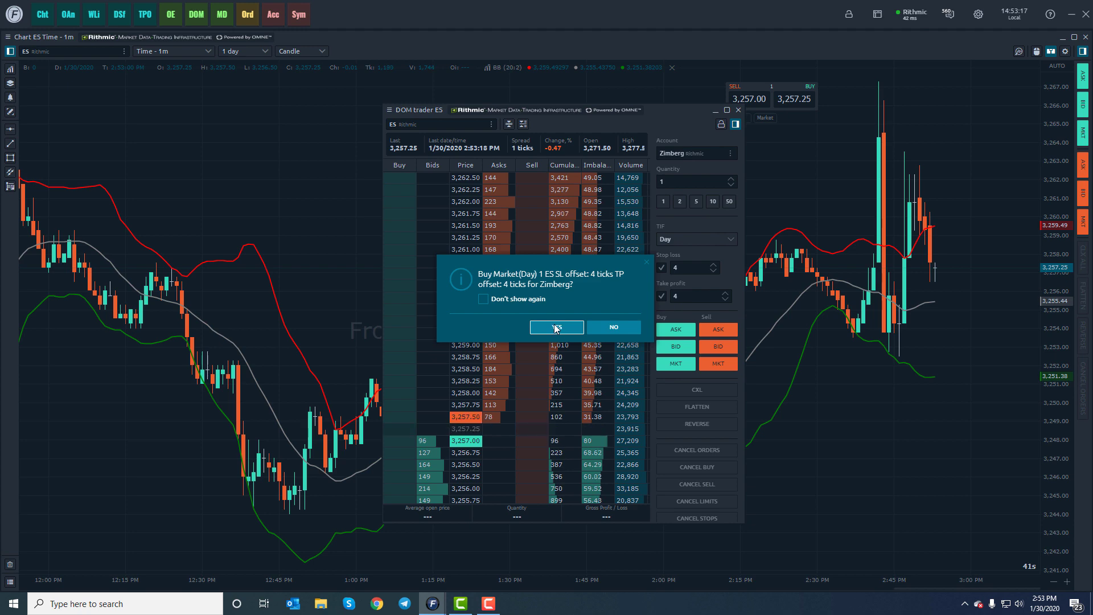
{"action": "left_click", "coordinate": [557, 327]}
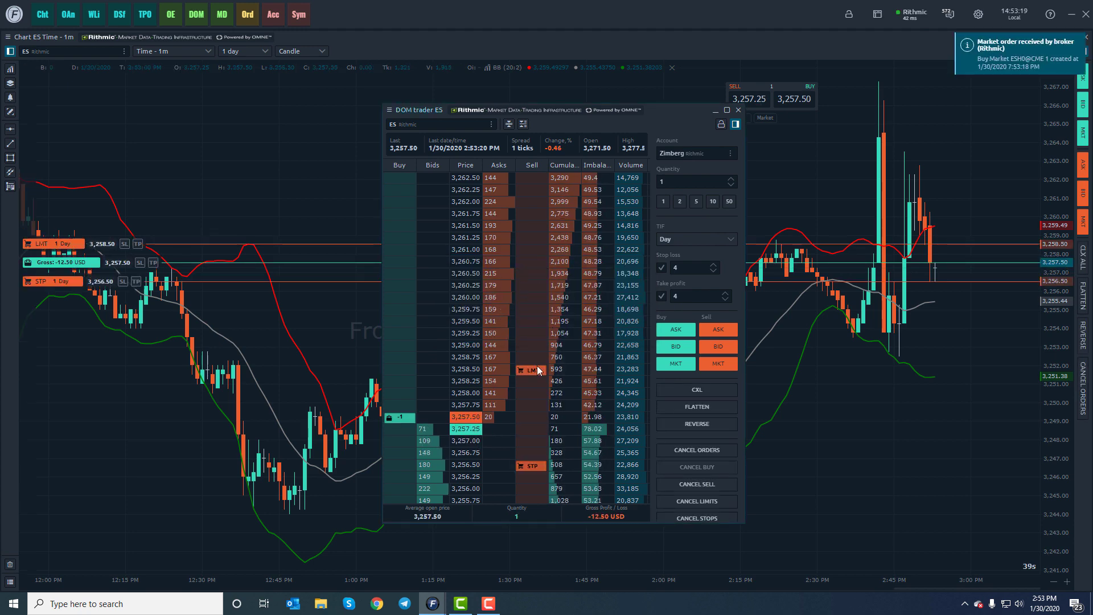
Step: Close the long ES position and cancel its working limit and stop orders from the DOM trader
{"action": "mouse_move", "coordinate": [402, 420]}
{"action": "mouse_move", "coordinate": [520, 373]}
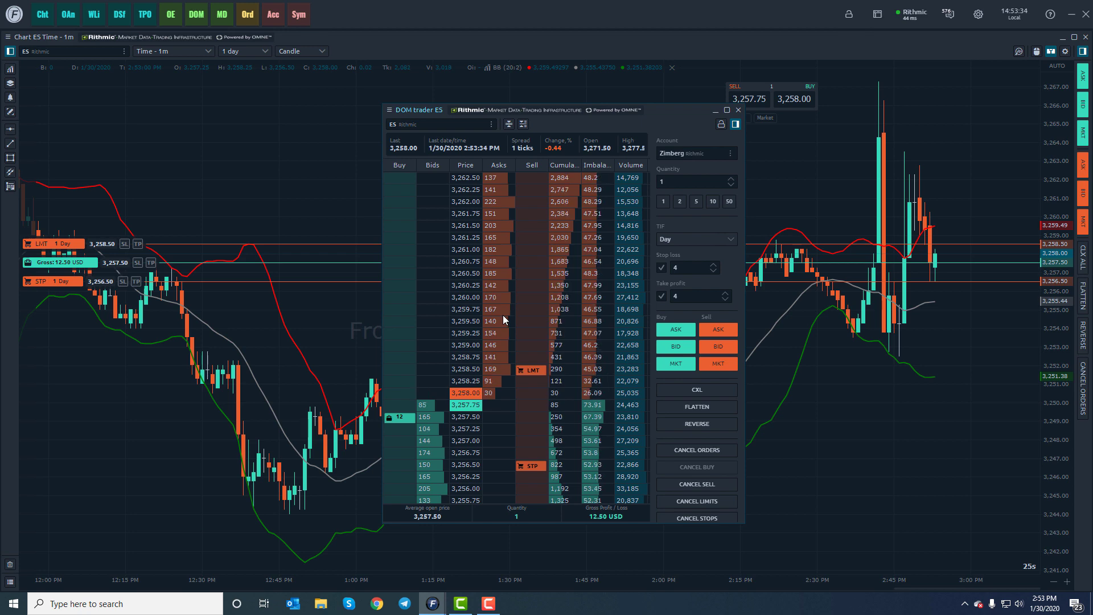
{"action": "left_click", "coordinate": [697, 518]}
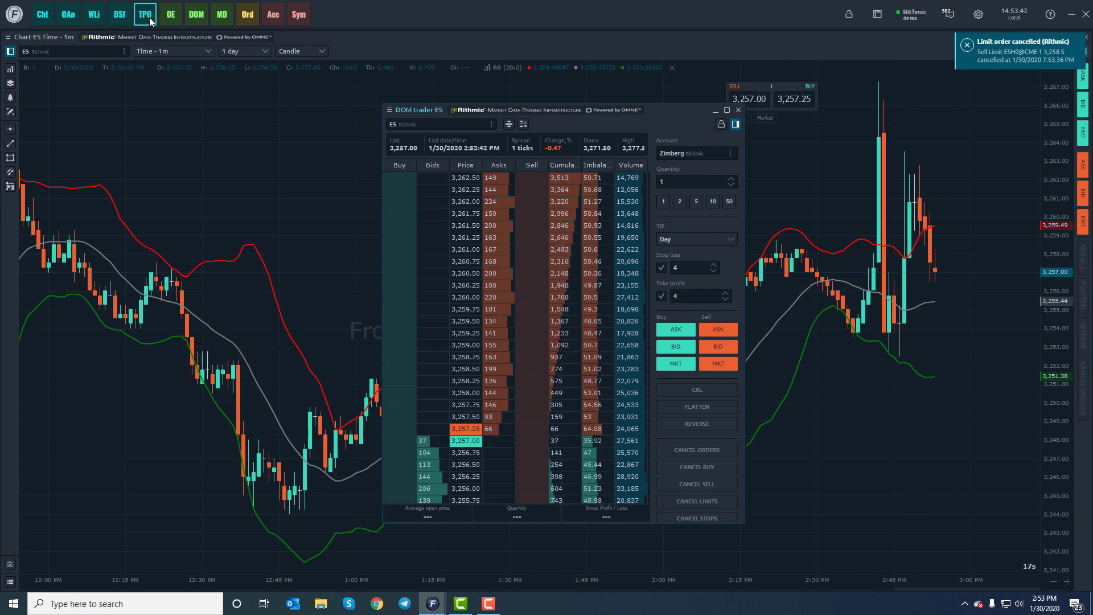
{"action": "left_click", "coordinate": [14, 13]}
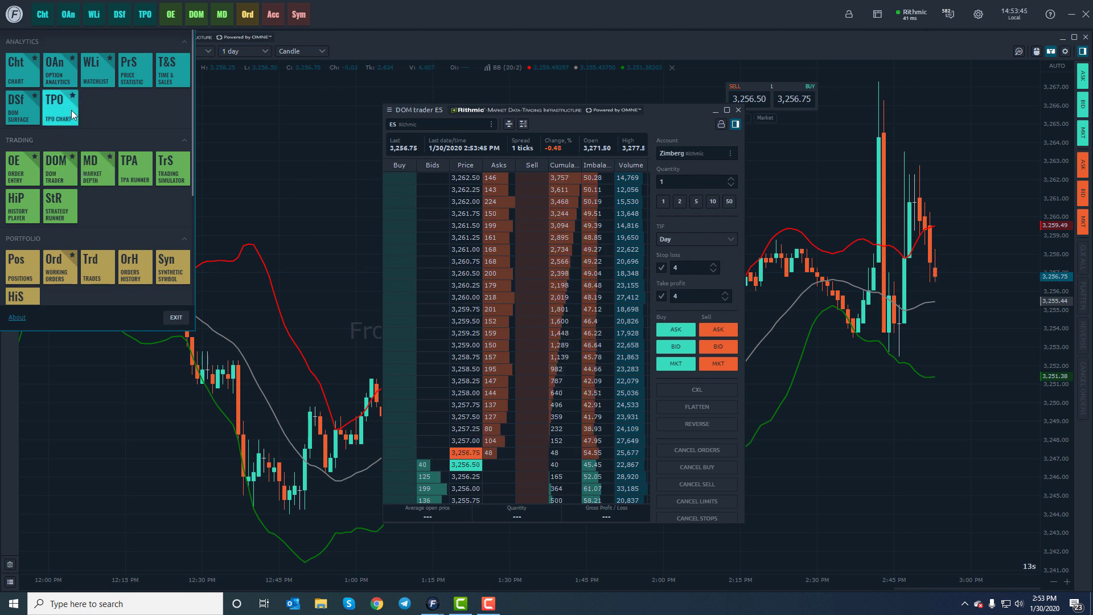
{"action": "left_click", "coordinate": [371, 22]}
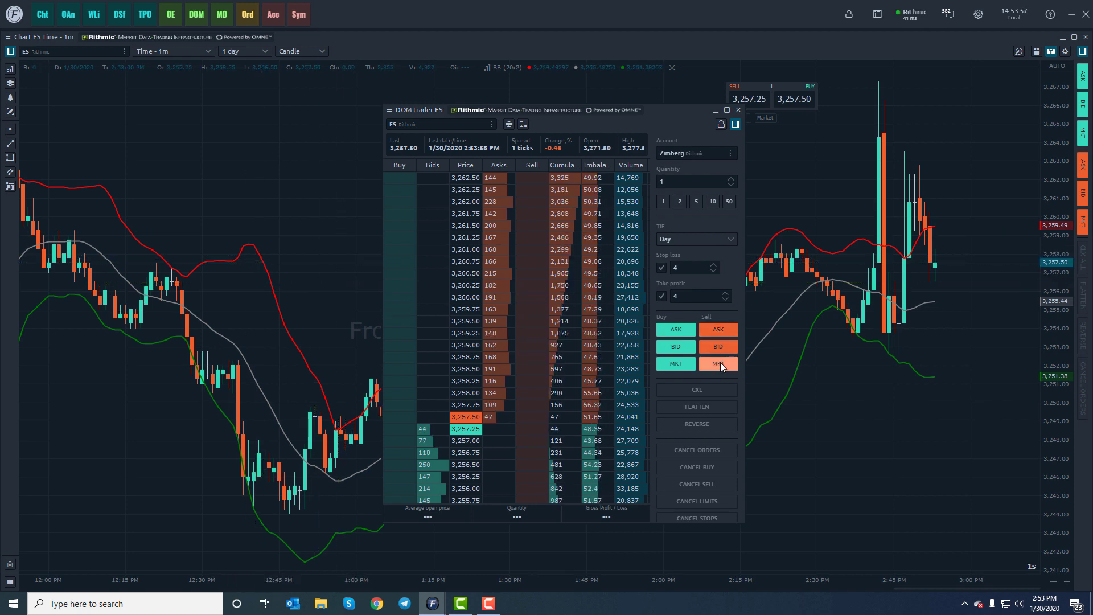
Step: Place another market buy for 1 ES contract with the 4-tick stop loss and take profit attached
{"action": "left_click", "coordinate": [685, 365]}
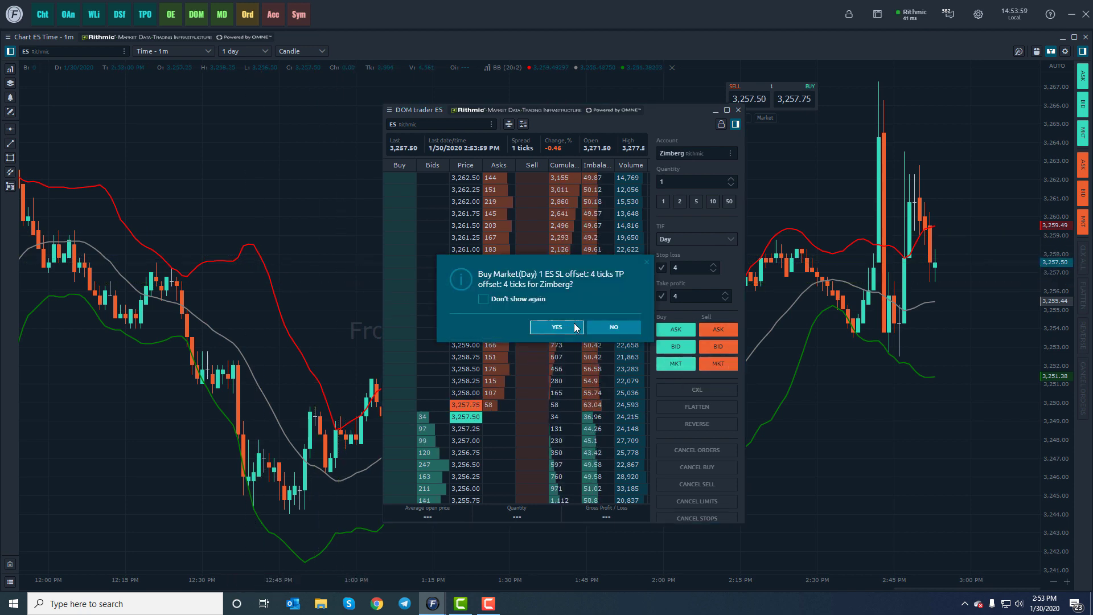
{"action": "left_click", "coordinate": [574, 322]}
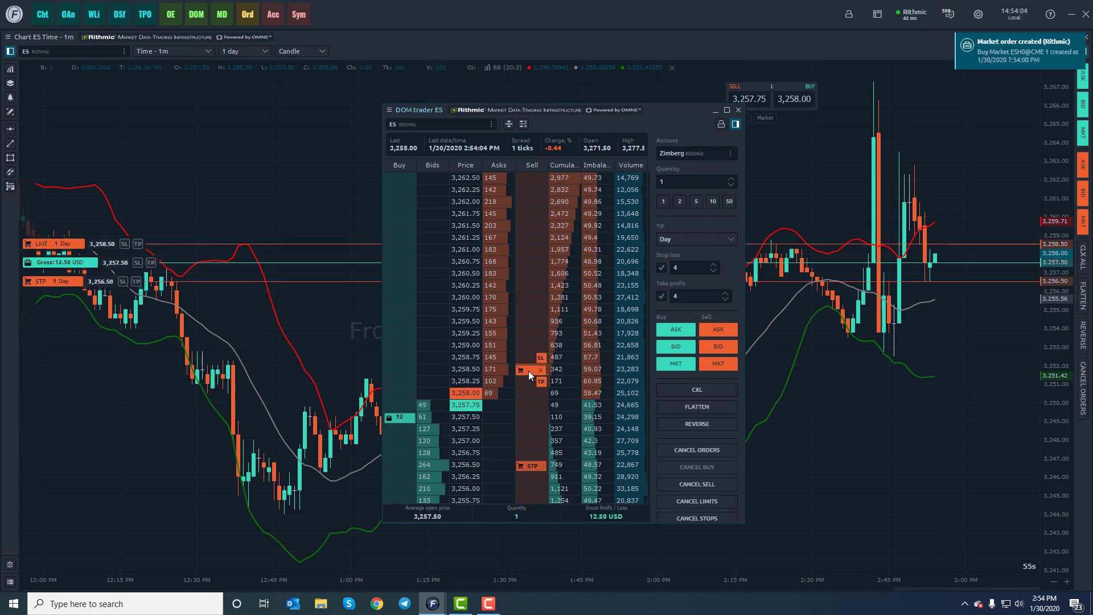
Step: Move the take profit limit order to 3,261.50 and the stop order to 3,256.00 on the DOM ladder
{"action": "left_click_drag", "start_coordinate": [528, 371], "coordinate": [542, 230]}
{"action": "left_click", "coordinate": [549, 323]}
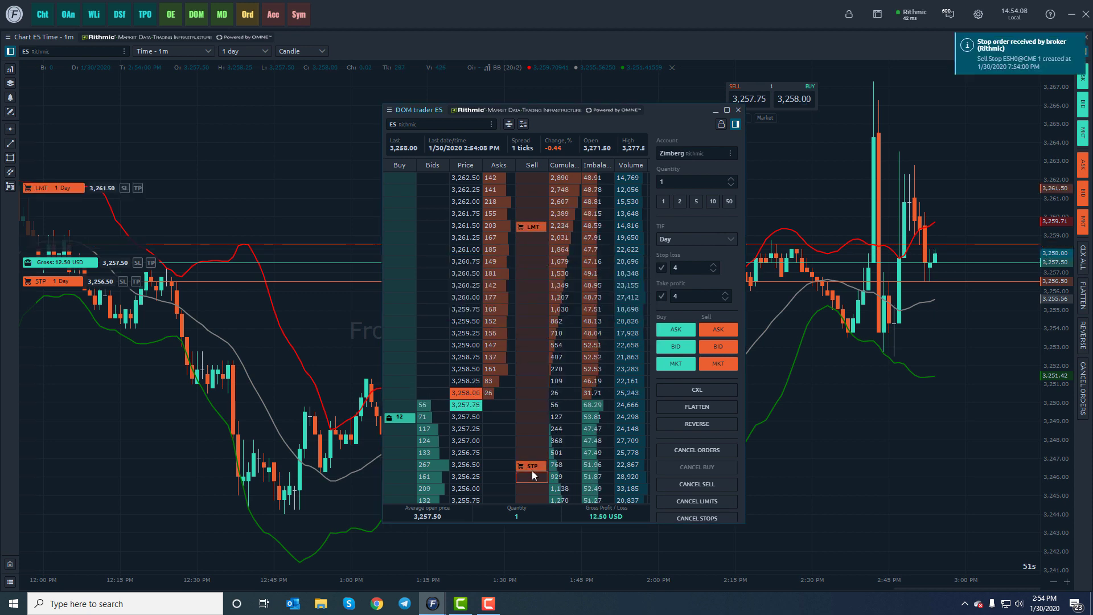
{"action": "left_click_drag", "start_coordinate": [530, 469], "coordinate": [531, 392]}
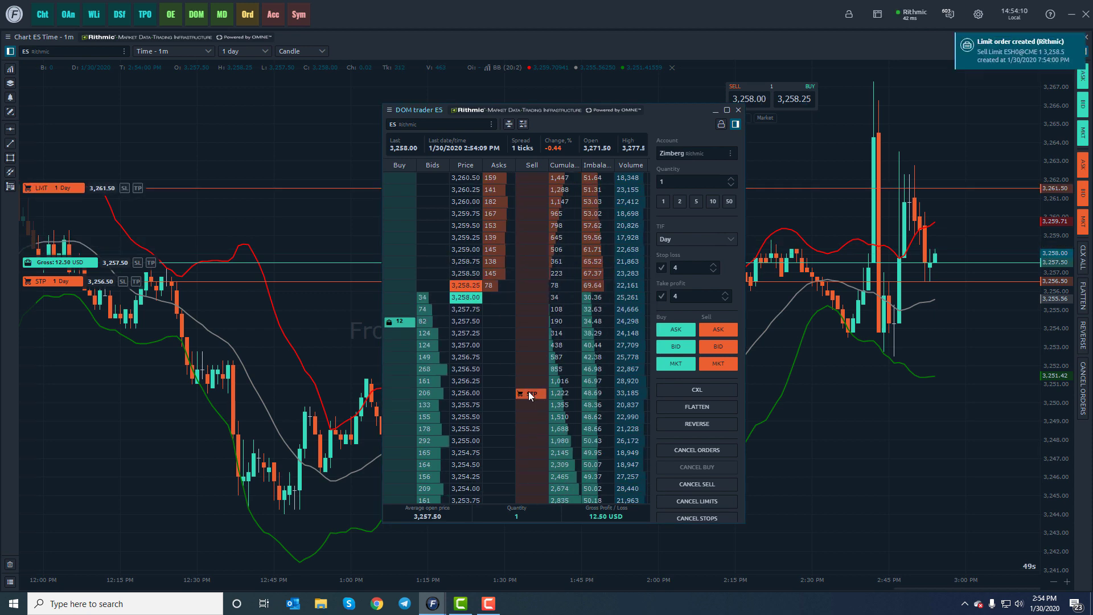
{"action": "left_click", "coordinate": [539, 326]}
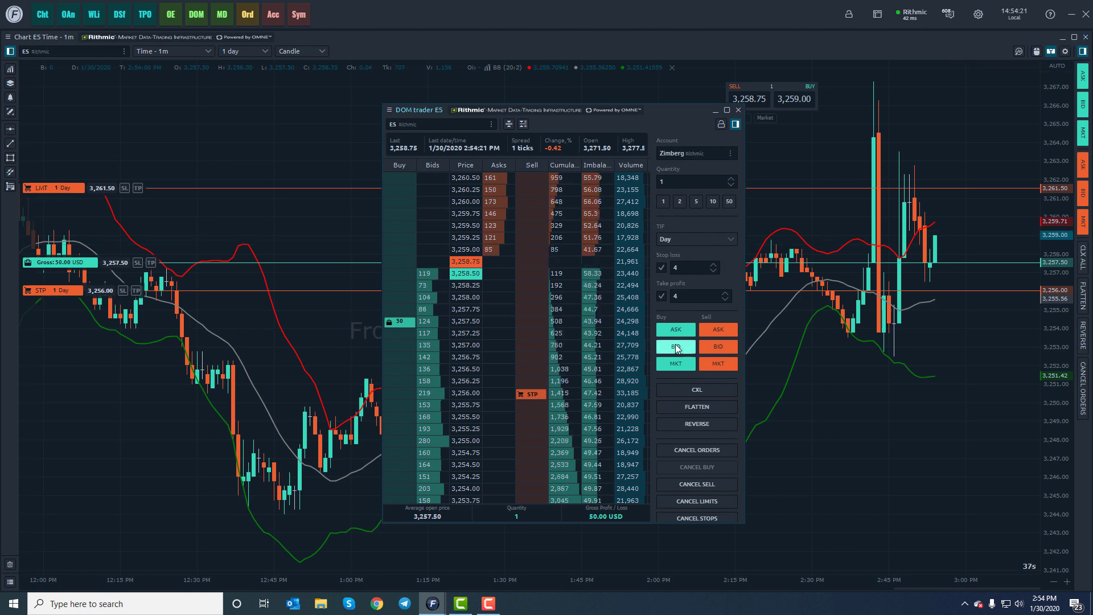
Step: Add 1 more ES contract at market with the same 4-tick offsets and review its limit and stop orders on the DOM ladder
{"action": "left_click", "coordinate": [681, 331]}
{"action": "left_click", "coordinate": [562, 326]}
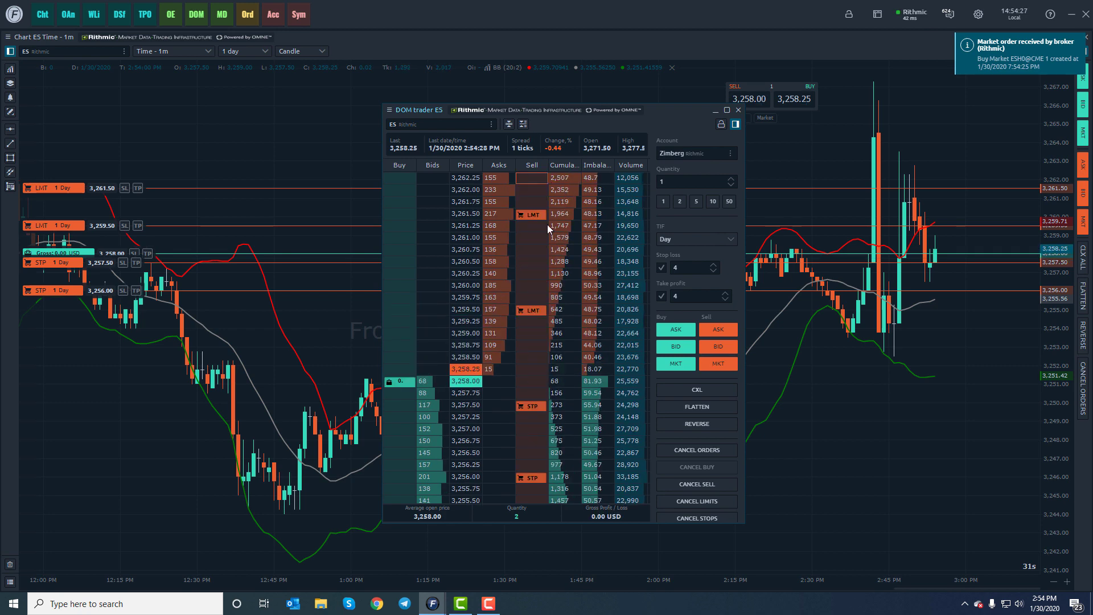
{"action": "mouse_move", "coordinate": [540, 320]}
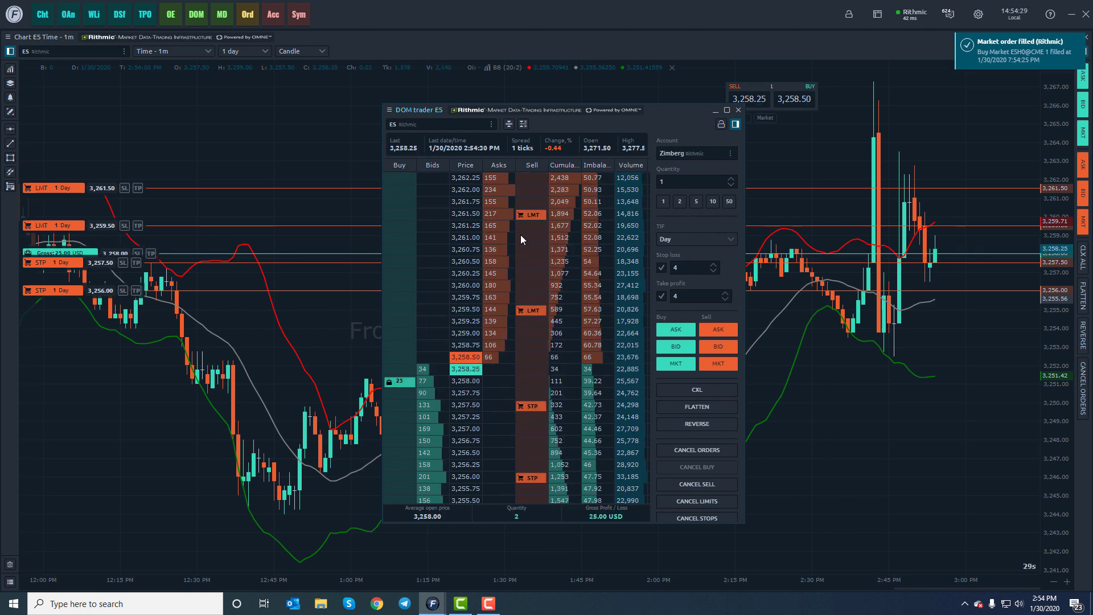
{"action": "scroll", "coordinate": [525, 422], "scroll_direction": "down", "scroll_amount": 1}
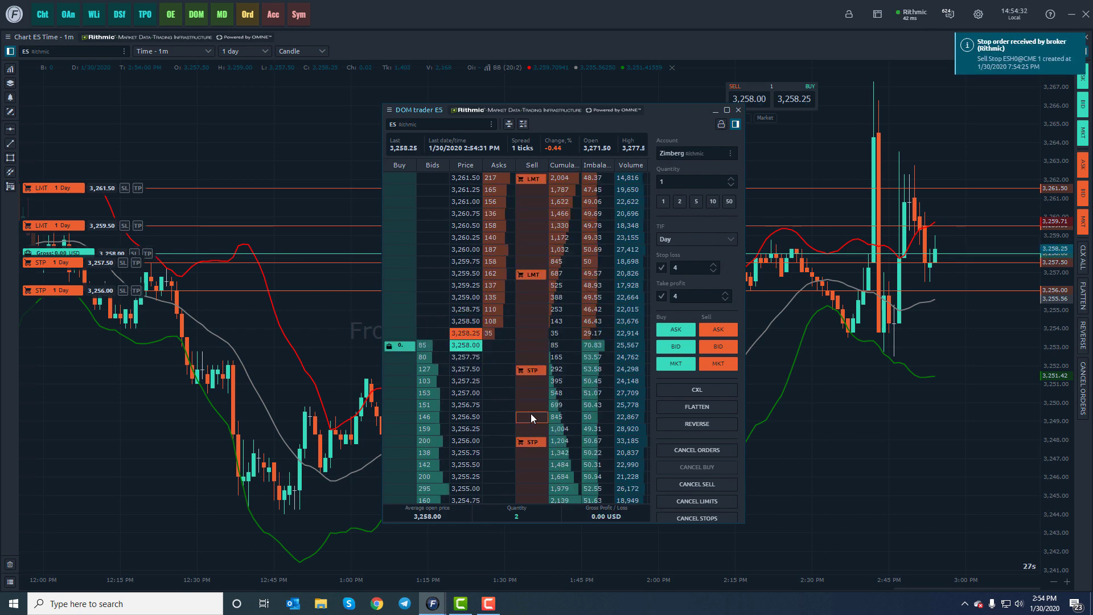
{"action": "scroll", "coordinate": [530, 413], "scroll_direction": "up", "scroll_amount": 3}
{"action": "scroll", "coordinate": [529, 404], "scroll_direction": "down", "scroll_amount": 3}
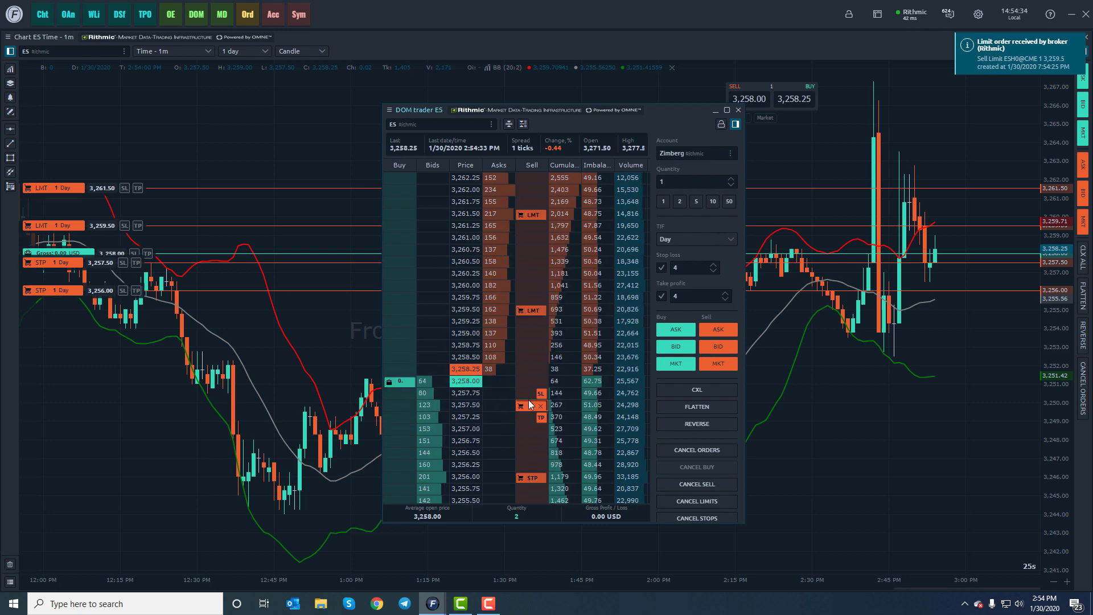